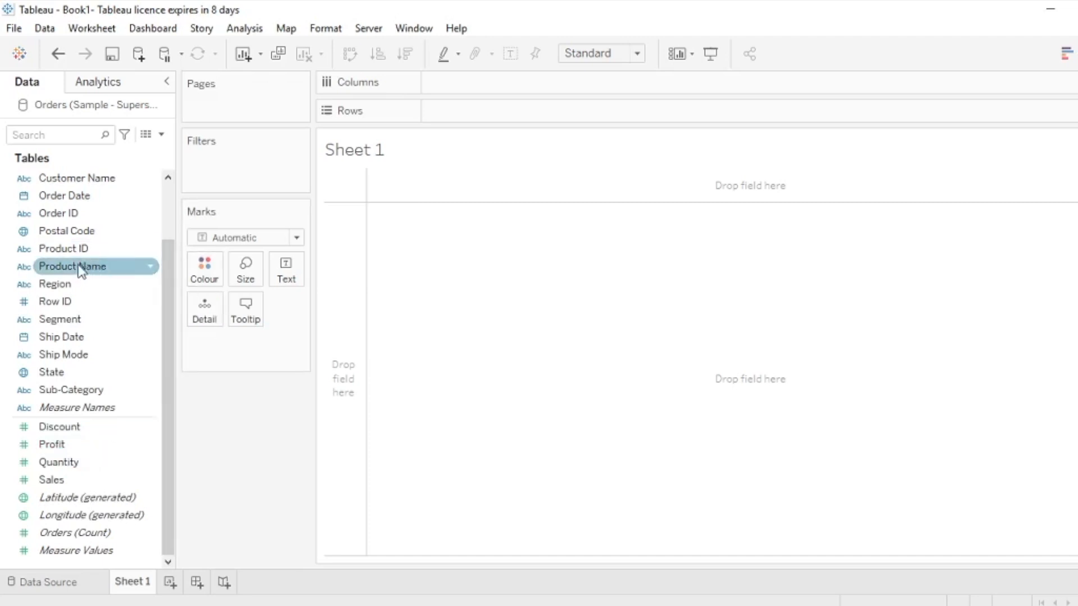
Build a text table with Sub-Category in rows and both Profit and Sales as text marks
{"action": "left_click", "coordinate": [99, 267]}
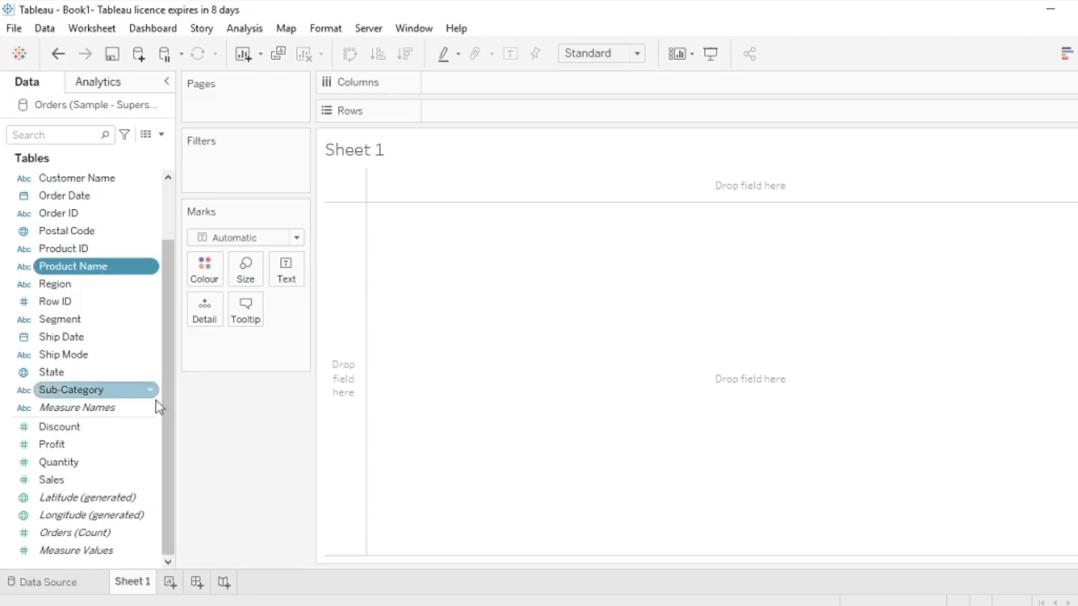
{"action": "left_click", "coordinate": [99, 390]}
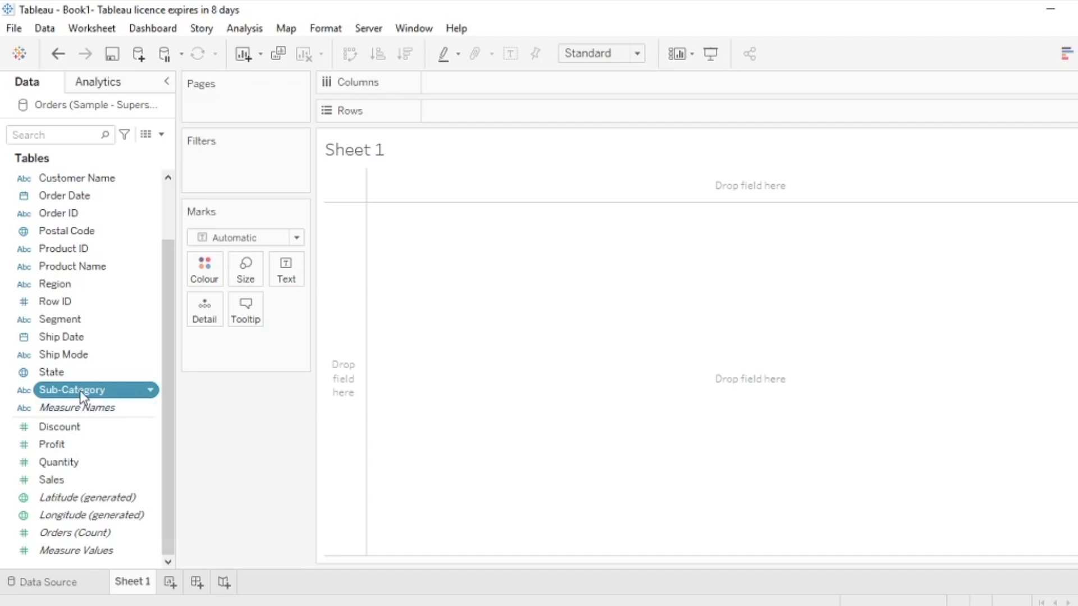
{"action": "left_click_drag", "start_coordinate": [79, 389], "coordinate": [473, 113]}
{"action": "left_click", "coordinate": [100, 444]}
{"action": "left_click_drag", "start_coordinate": [79, 449], "coordinate": [283, 269]}
{"action": "left_click_drag", "start_coordinate": [72, 482], "coordinate": [289, 276]}
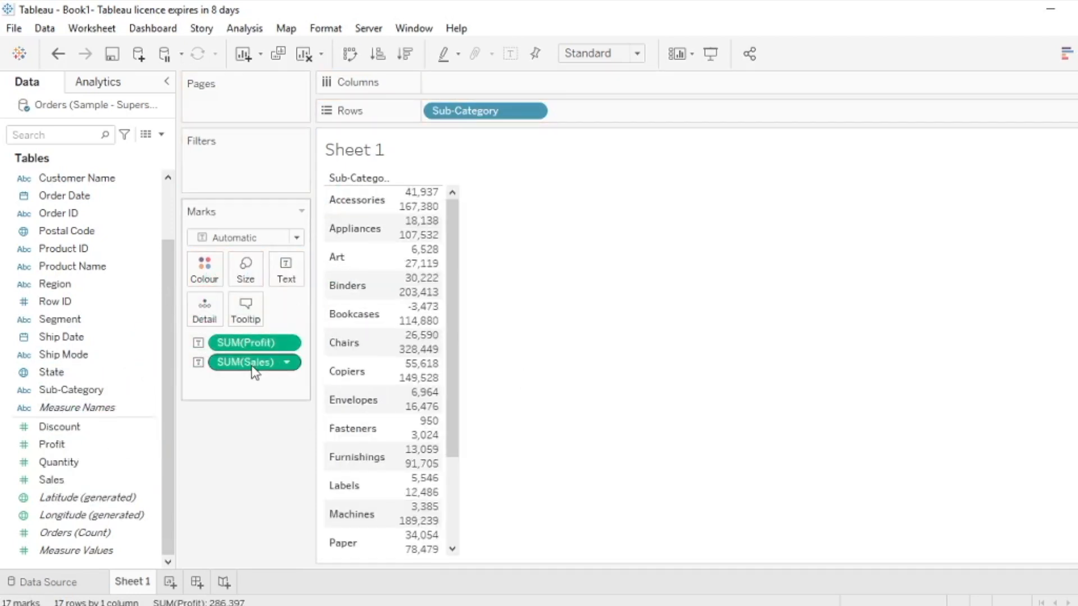
Replace the Sales text mark with a separate Sales column beside Profit, and widen the table's value columns
{"action": "left_click_drag", "start_coordinate": [252, 365], "coordinate": [253, 481]}
{"action": "left_click", "coordinate": [131, 468]}
{"action": "left_click", "coordinate": [76, 480]}
{"action": "left_click_drag", "start_coordinate": [90, 477], "coordinate": [427, 247]}
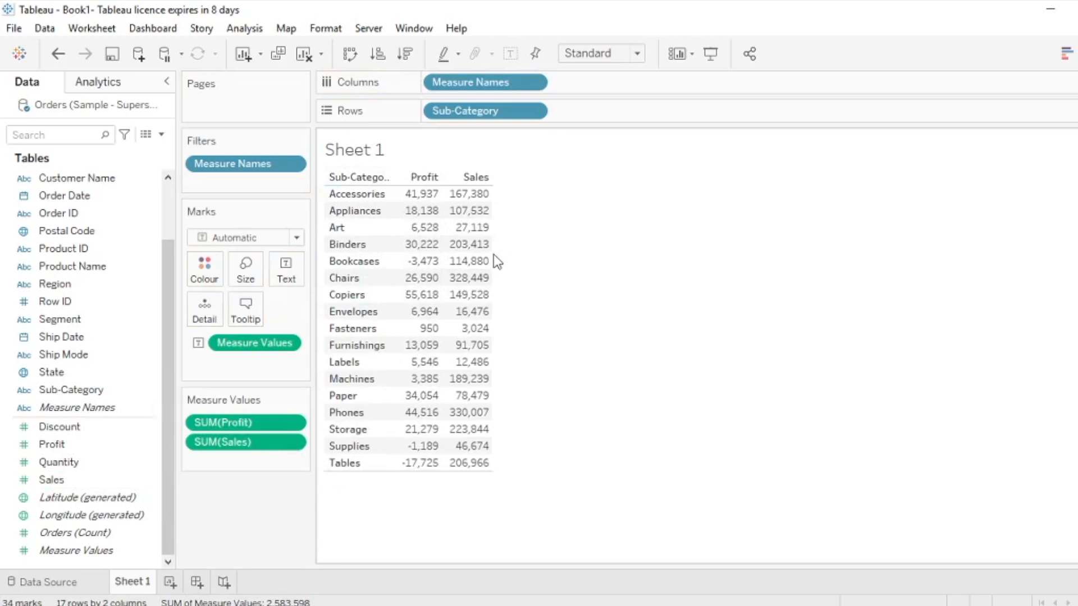
{"action": "left_click_drag", "start_coordinate": [493, 260], "coordinate": [550, 260]}
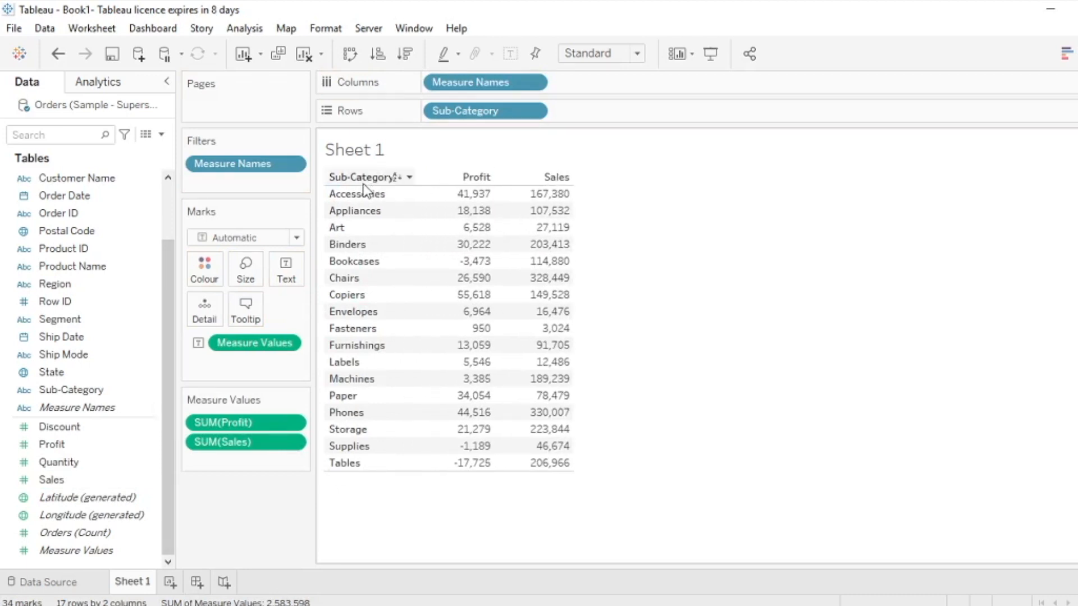
{"action": "mouse_move", "coordinate": [476, 225]}
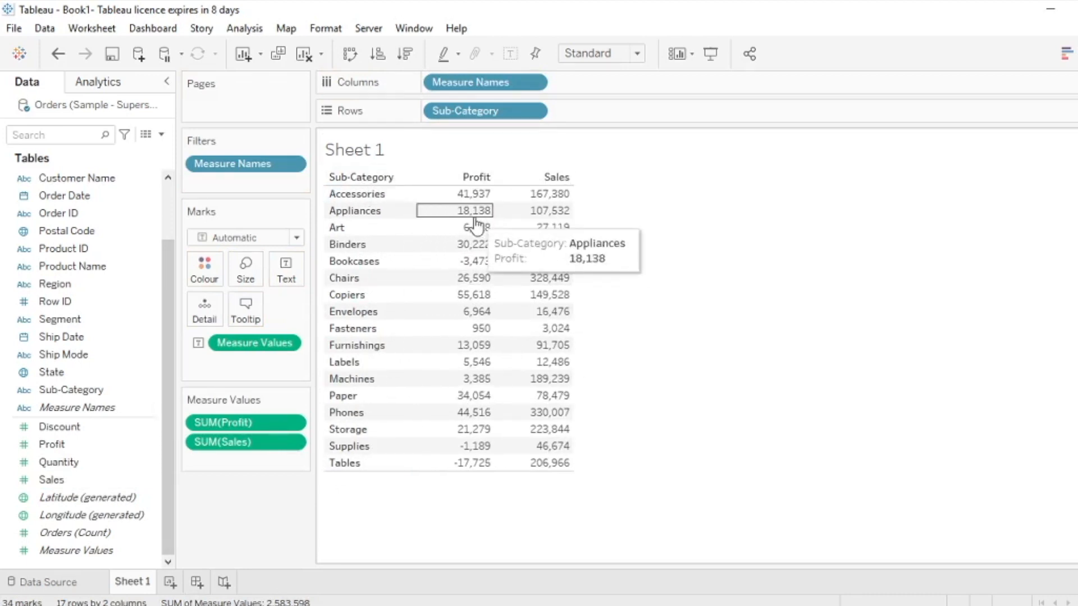
{"action": "mouse_move", "coordinate": [467, 201]}
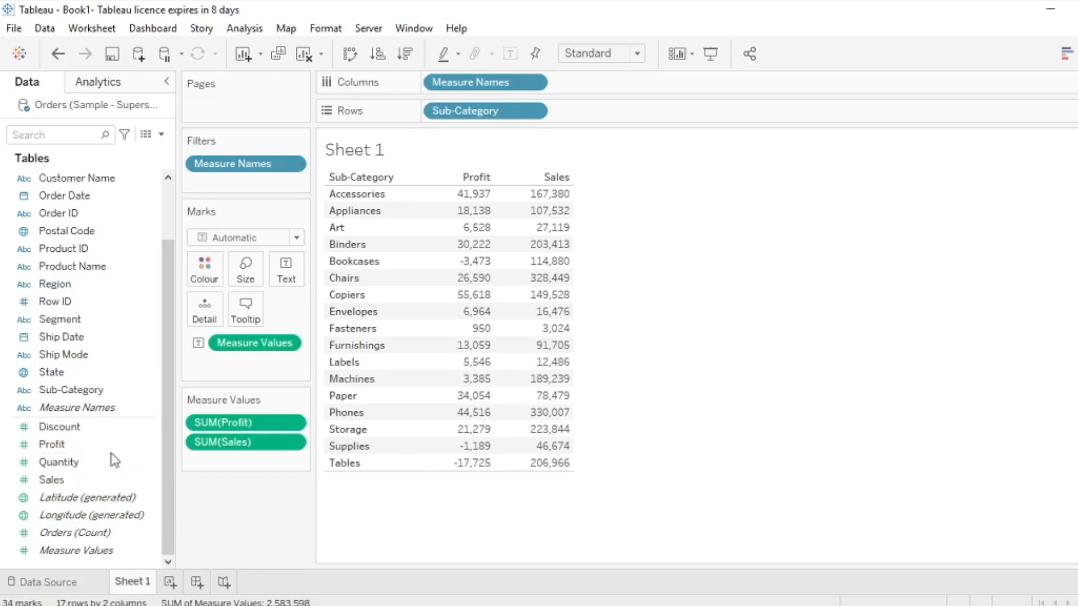
{"action": "left_click", "coordinate": [133, 427]}
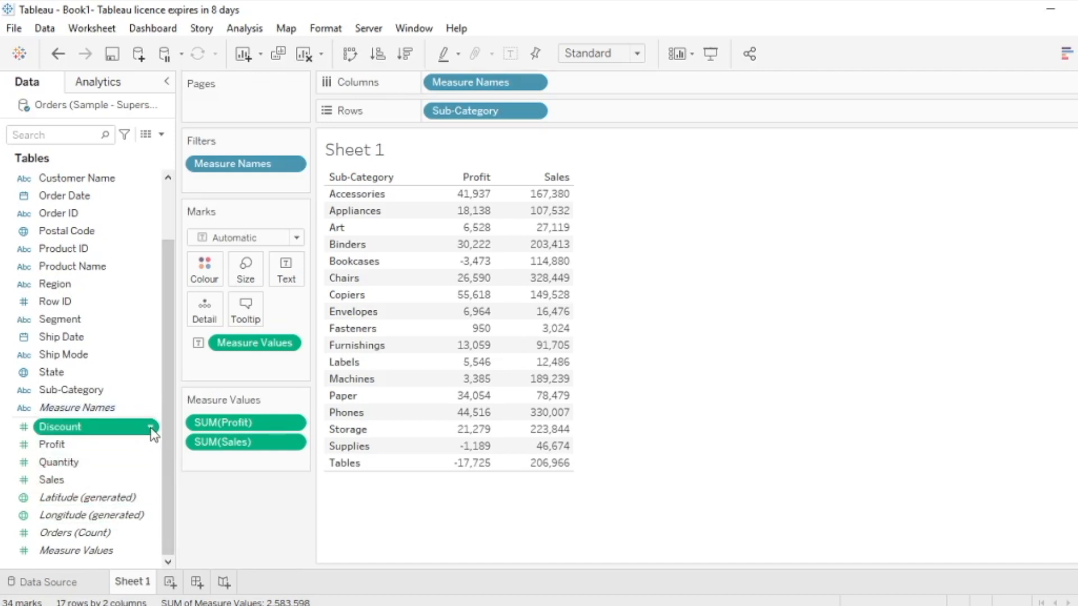
{"action": "left_click", "coordinate": [151, 429]}
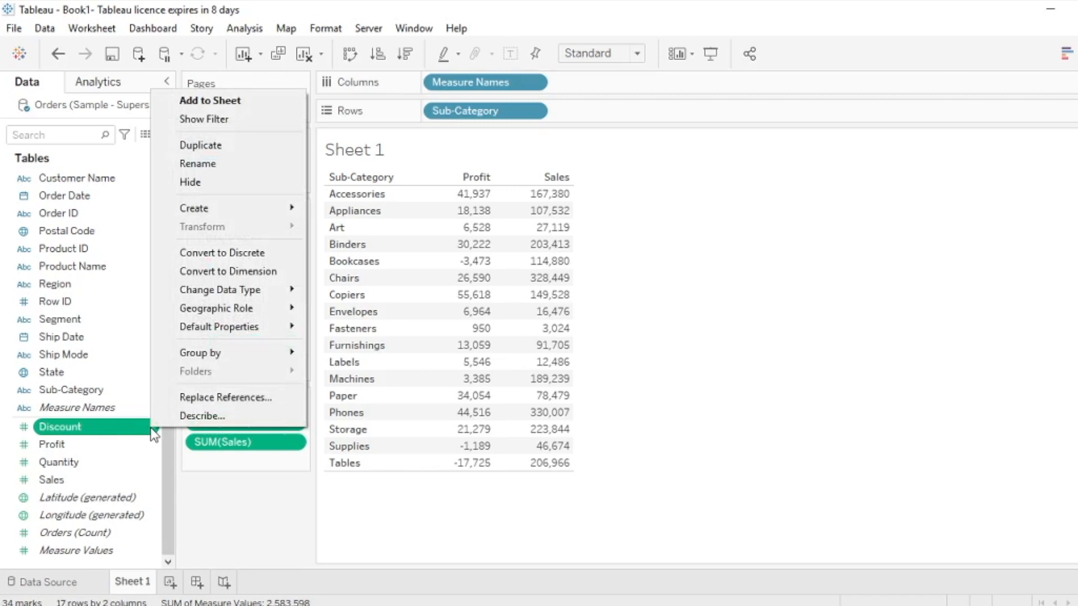
{"action": "mouse_move", "coordinate": [271, 203]}
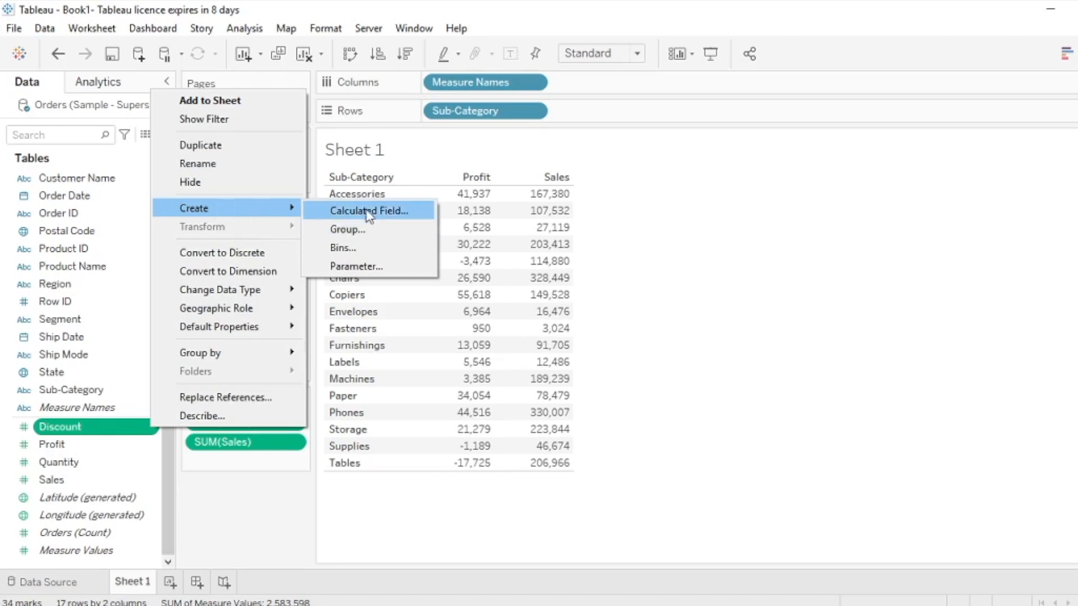
{"action": "left_click", "coordinate": [126, 450]}
Create a calculated field from Profit and name it Price
{"action": "left_click", "coordinate": [125, 447]}
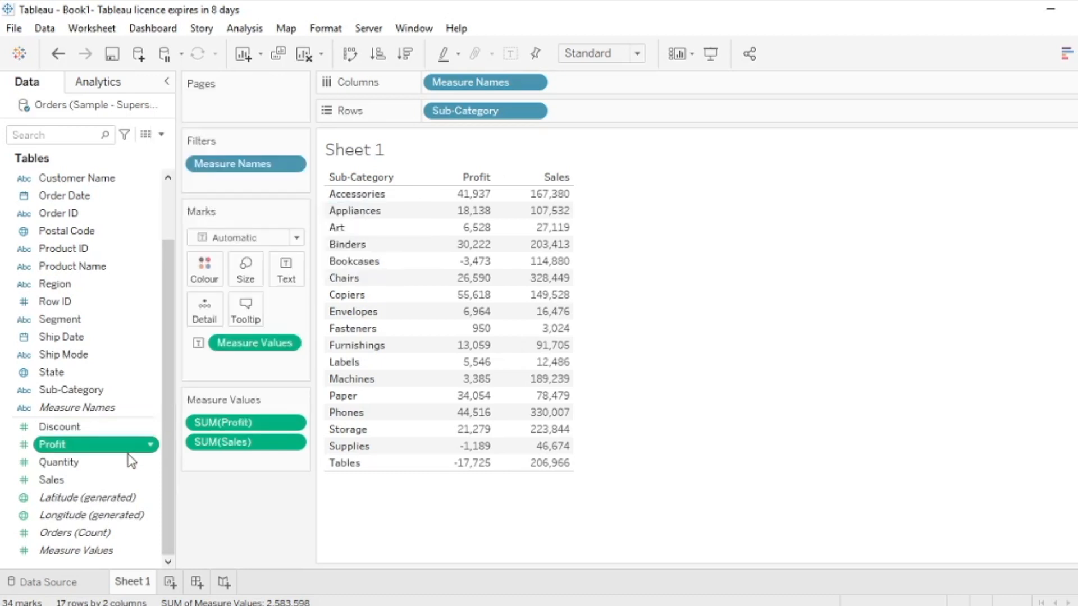
{"action": "left_click", "coordinate": [151, 445]}
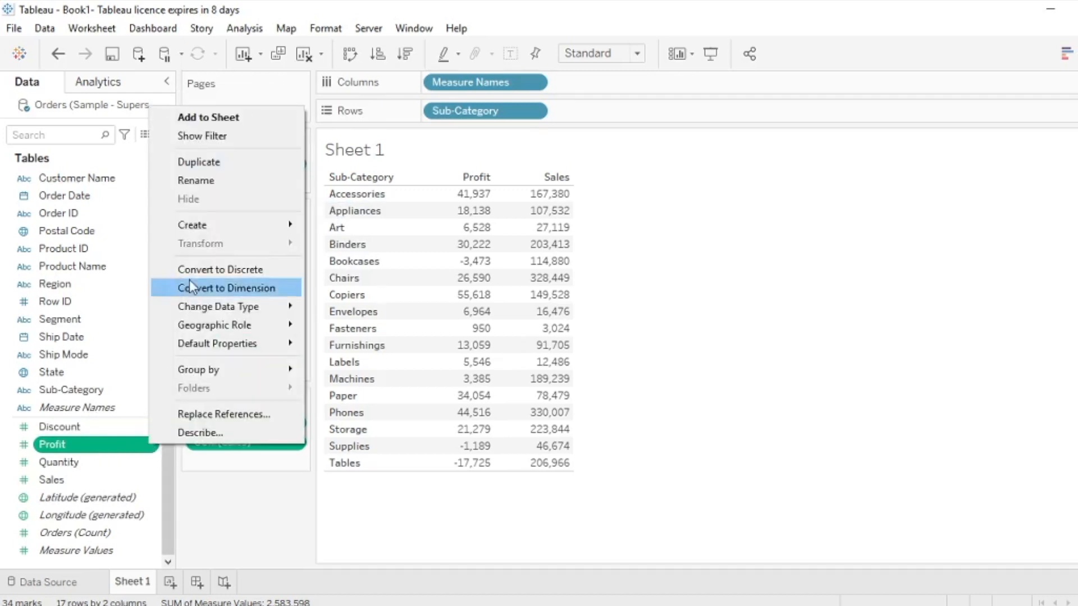
{"action": "mouse_move", "coordinate": [270, 225]}
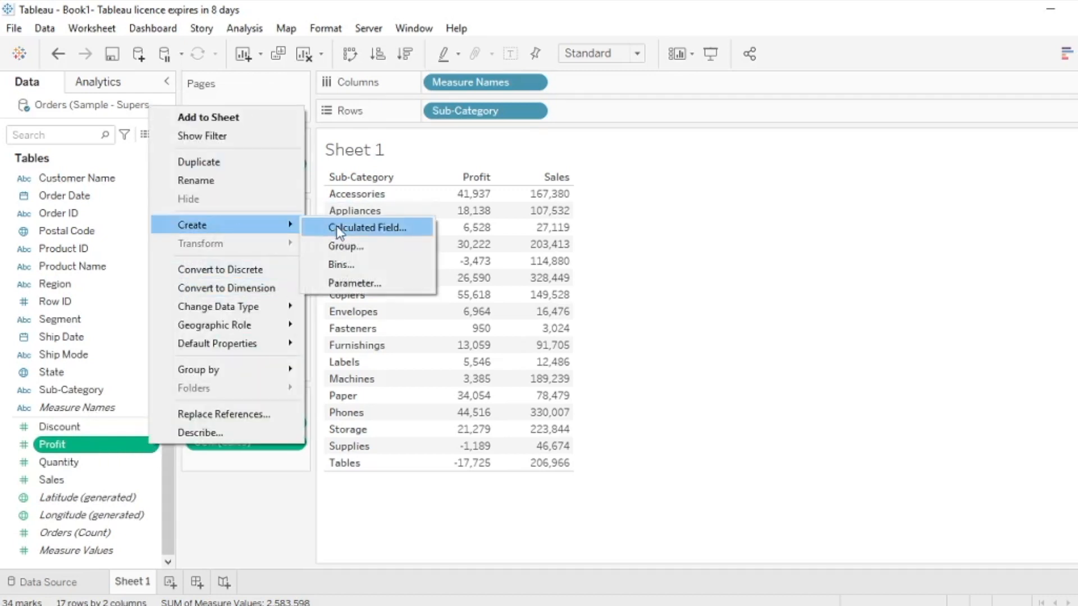
{"action": "left_click", "coordinate": [336, 226]}
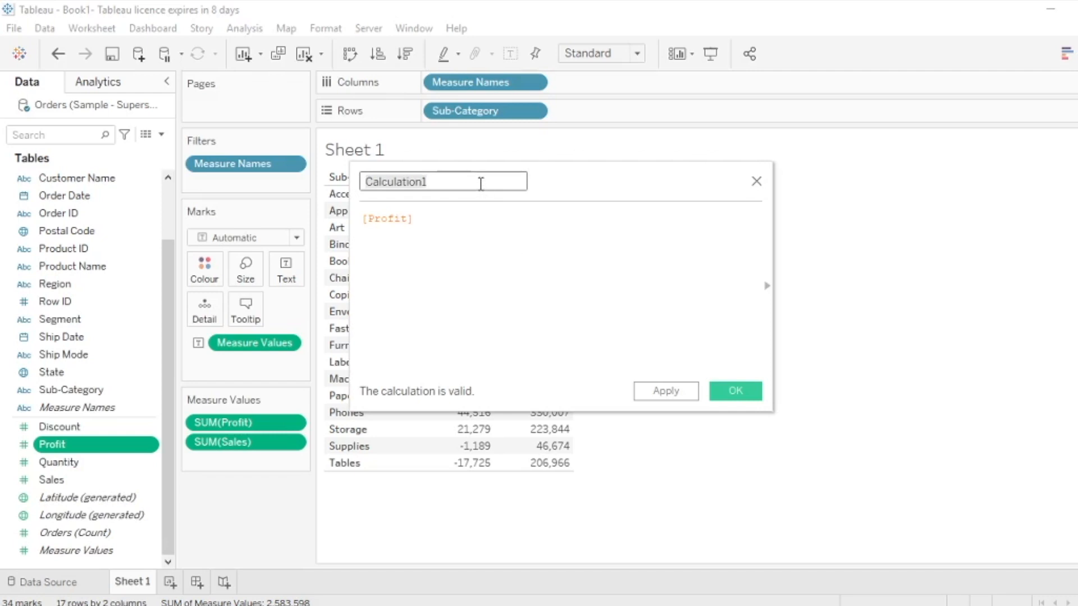
{"action": "double_click", "coordinate": [450, 180]}
{"action": "type", "text": "P"}
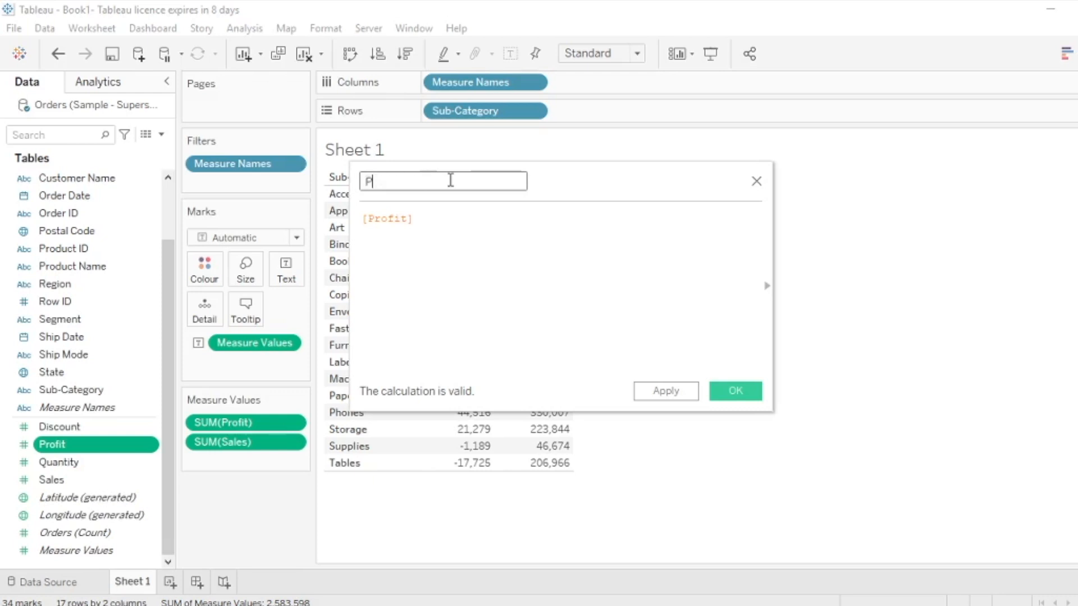
{"action": "type", "text": "rice"}
Clear the prefilled [Profit] formula from the Price calculation
{"action": "left_click", "coordinate": [481, 217]}
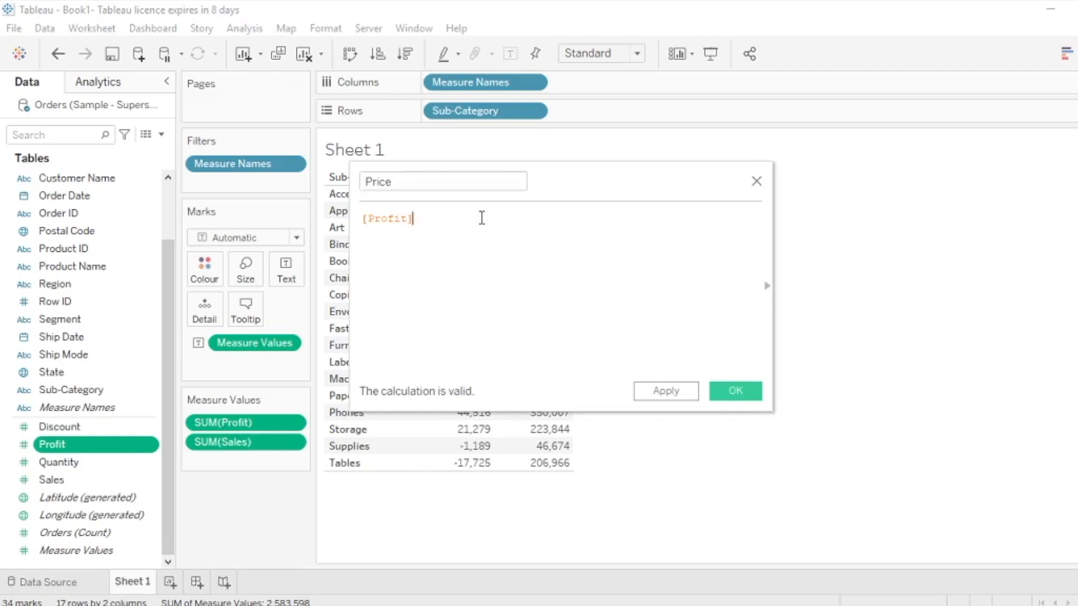
{"action": "key", "text": "BackSpace"}
{"action": "key", "text": "BackSpace"}
{"action": "key", "text": "BackSpace"}
{"action": "key", "text": "BackSpace"}
{"action": "key", "text": "BackSpace"}
{"action": "key", "text": "BackSpace"}
{"action": "key", "text": "BackSpace"}
{"action": "key", "text": "BackSpace"}
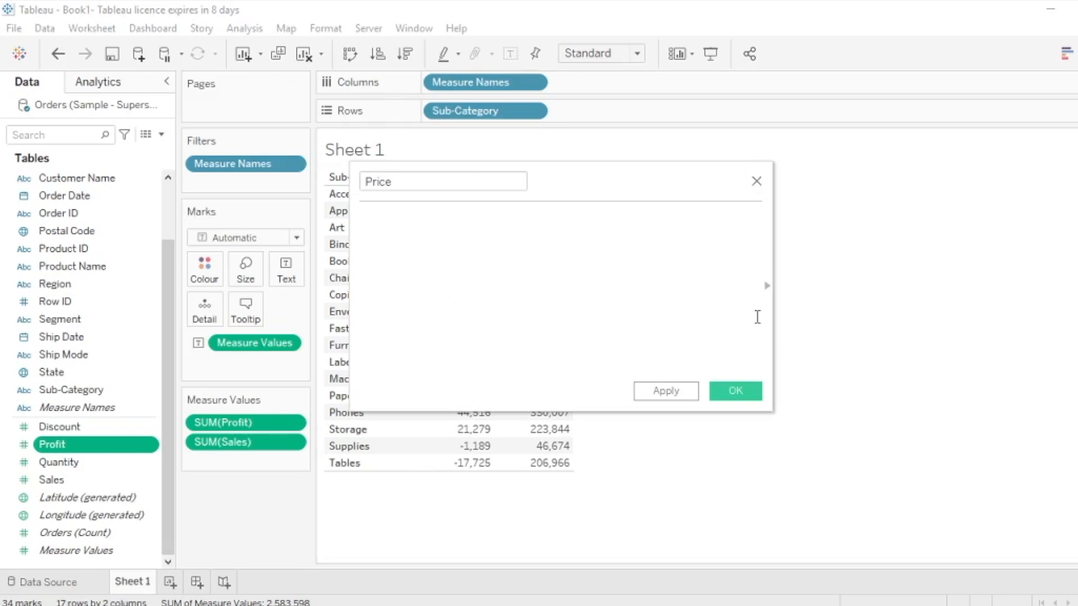
Expand the function reference of the calculation editor and move the editor so the whole reference fits in view
{"action": "left_click", "coordinate": [769, 290]}
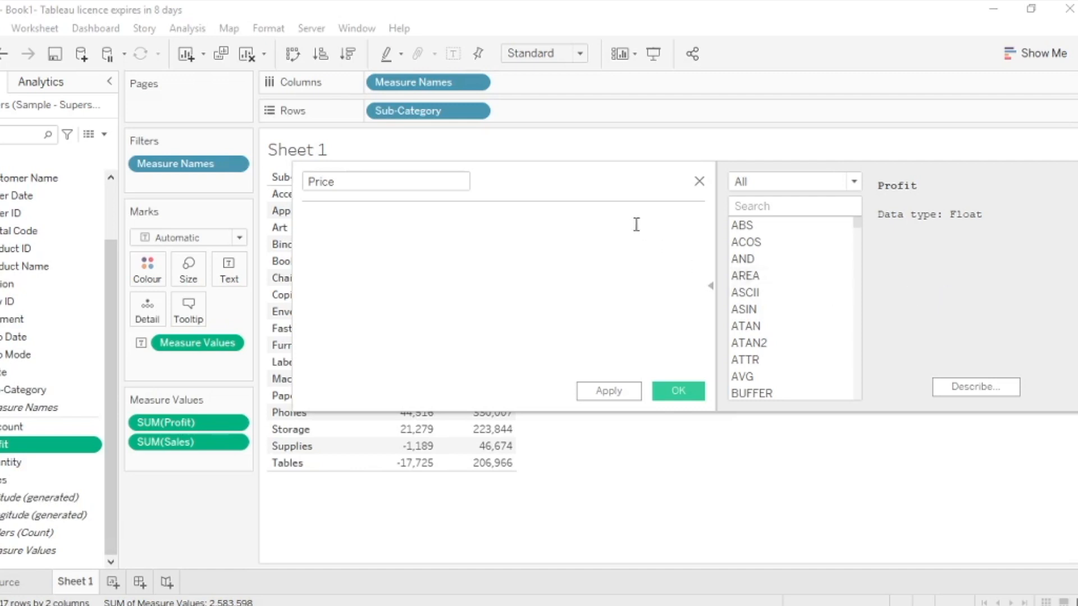
{"action": "left_click_drag", "start_coordinate": [628, 184], "coordinate": [491, 184]}
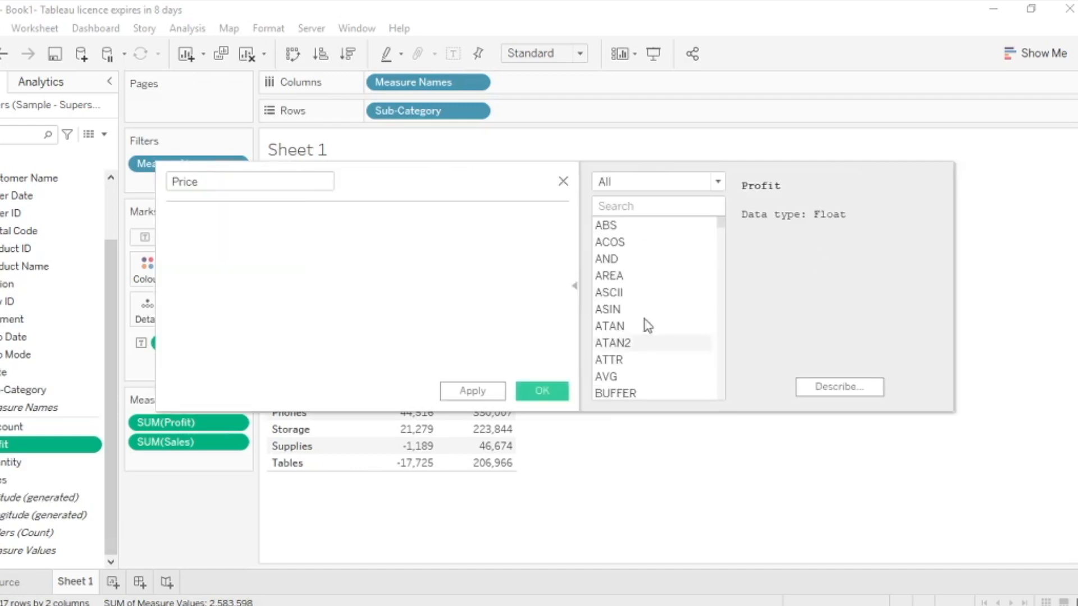
{"action": "left_click", "coordinate": [571, 287]}
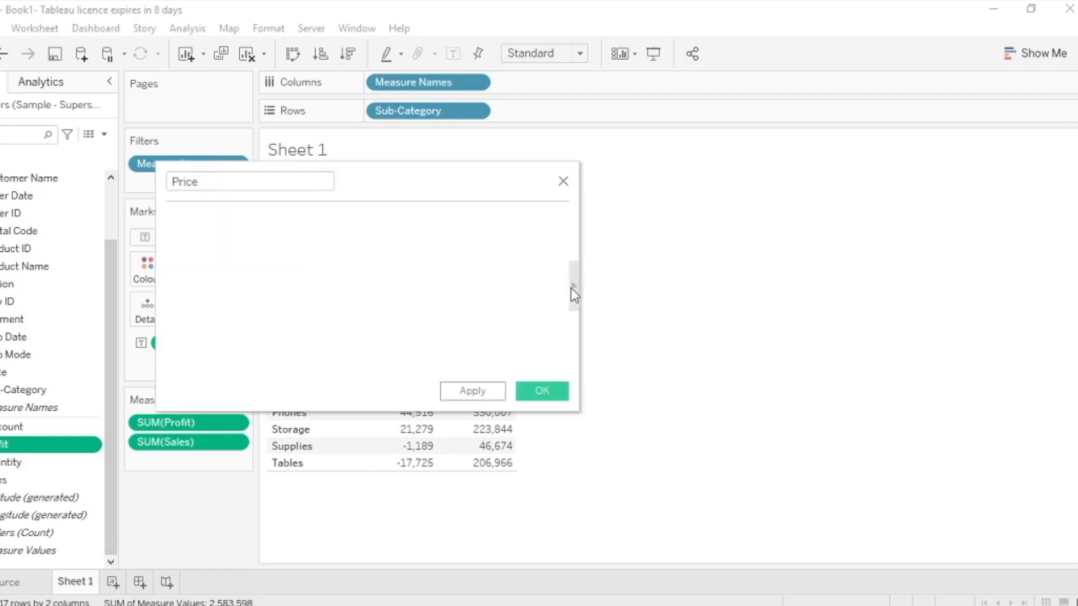
{"action": "left_click", "coordinate": [573, 288]}
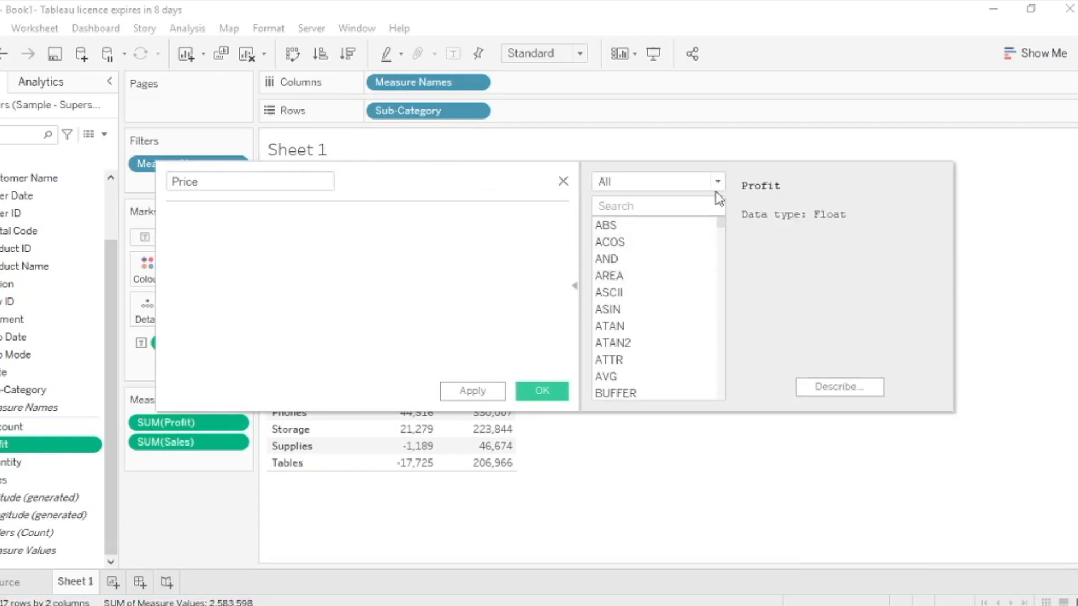
Look through the full function list and the available function categories
{"action": "scroll", "coordinate": [652, 329], "scroll_direction": "down", "scroll_amount": 20}
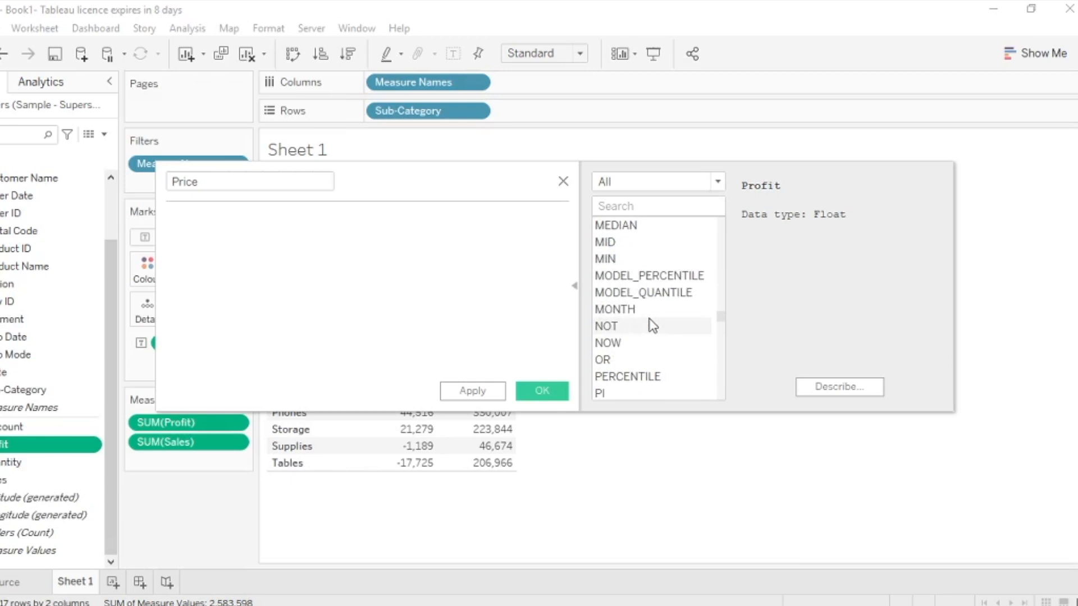
{"action": "left_click", "coordinate": [717, 182]}
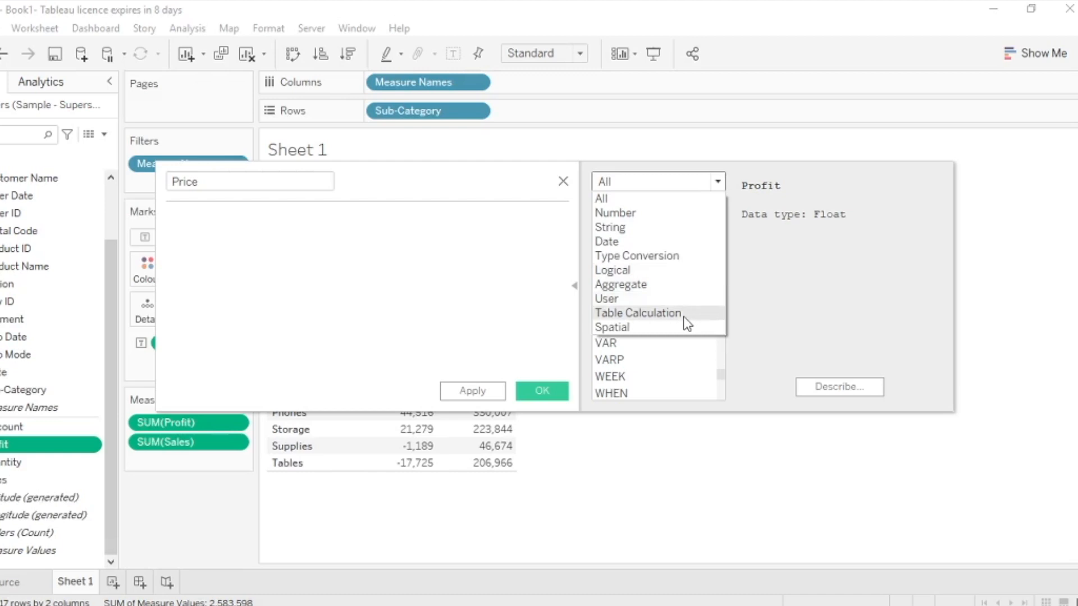
{"action": "left_click", "coordinate": [728, 455]}
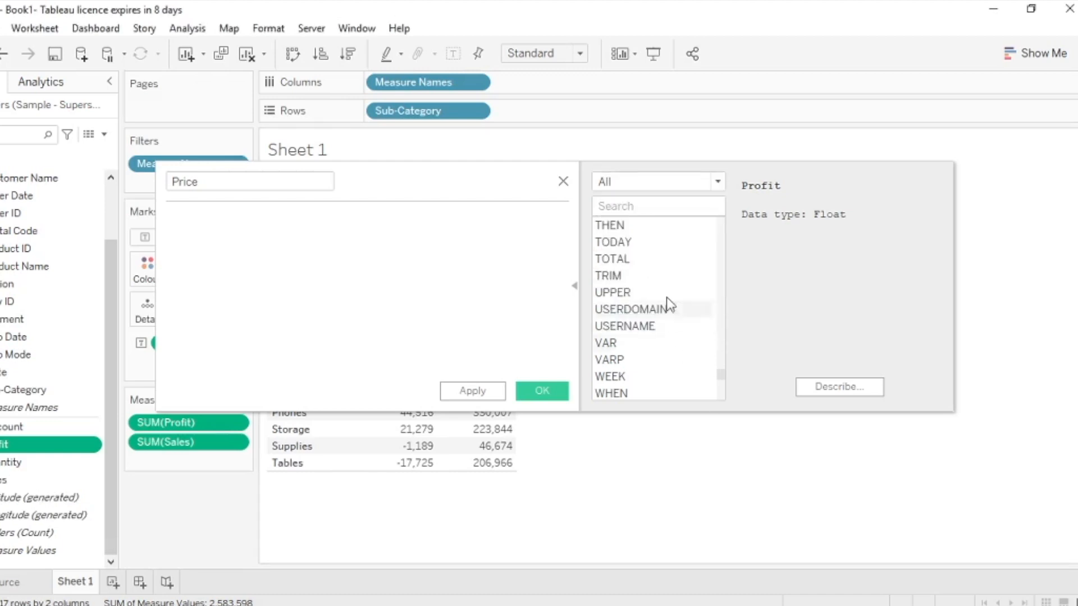
{"action": "left_click", "coordinate": [717, 182]}
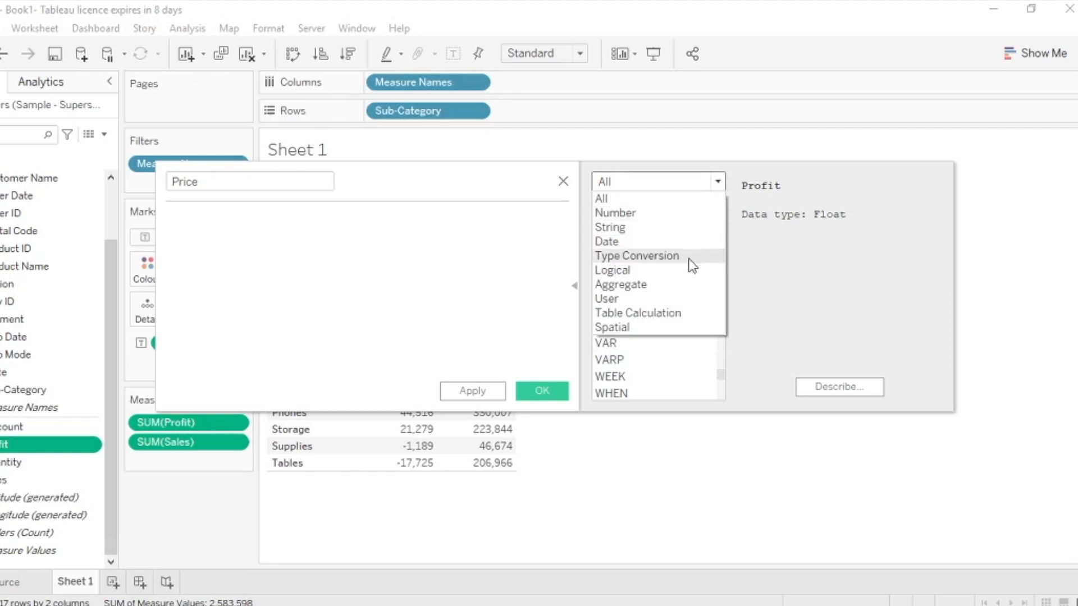
{"action": "left_click", "coordinate": [802, 508]}
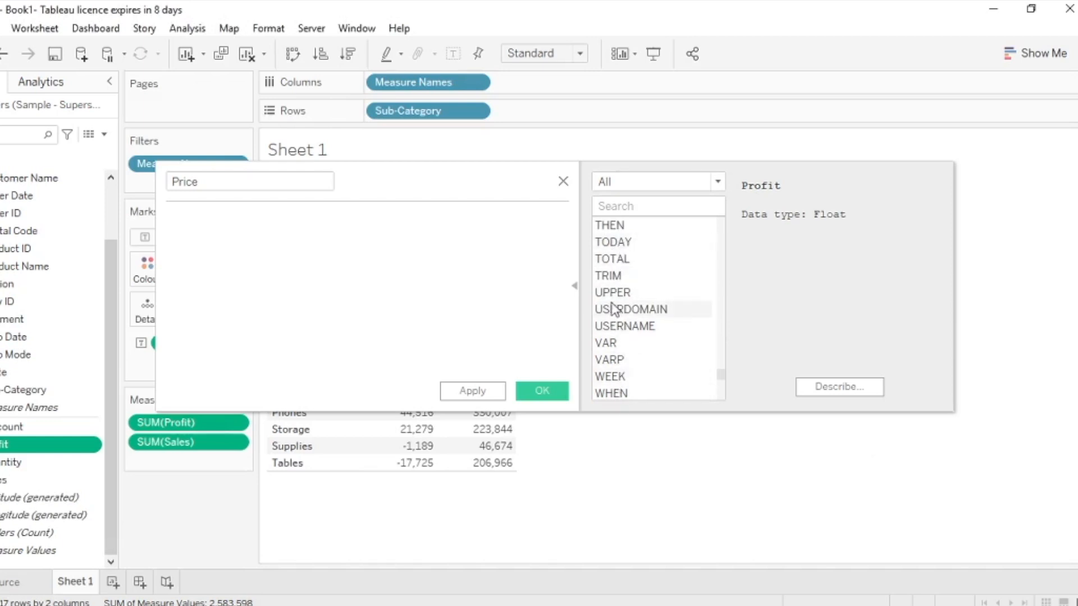
Limit the function list to Number functions and look through them
{"action": "left_click", "coordinate": [717, 181]}
{"action": "left_click", "coordinate": [705, 208]}
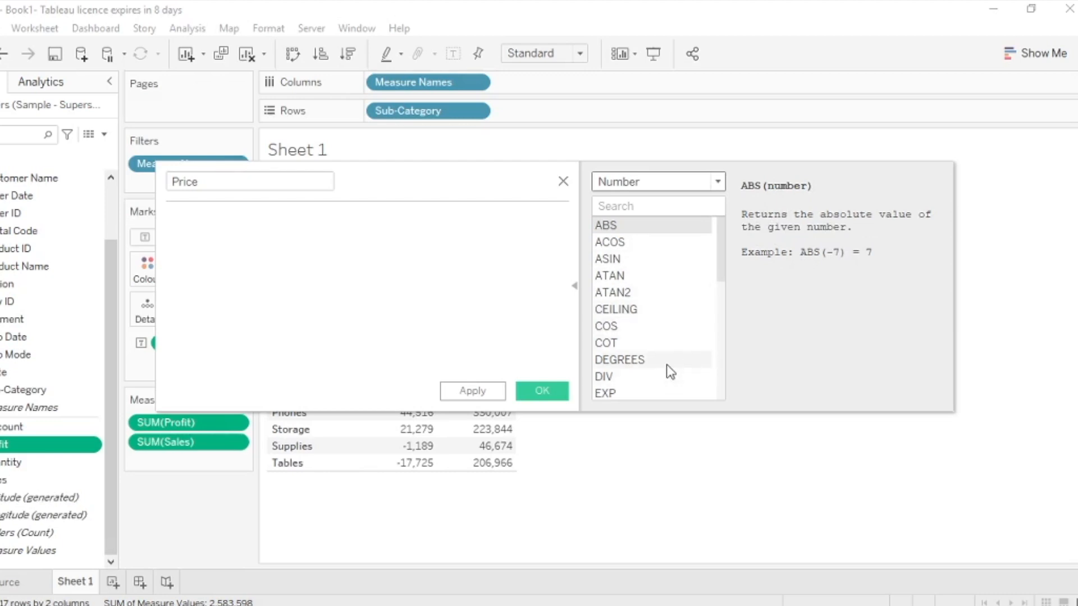
{"action": "scroll", "coordinate": [671, 372], "scroll_direction": "down", "scroll_amount": 3}
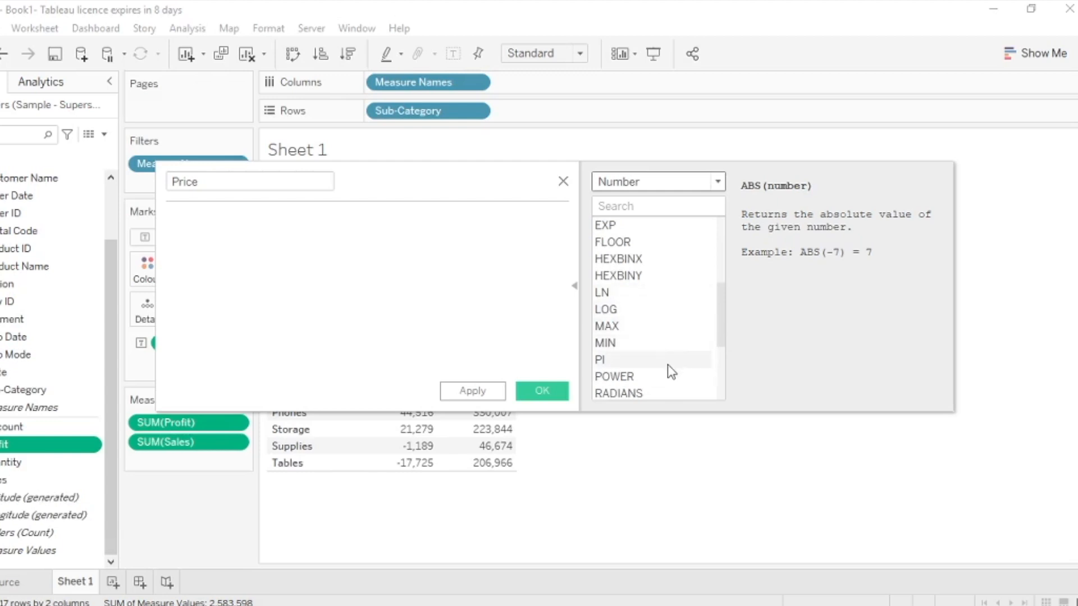
{"action": "scroll", "coordinate": [666, 375], "scroll_direction": "down", "scroll_amount": 3}
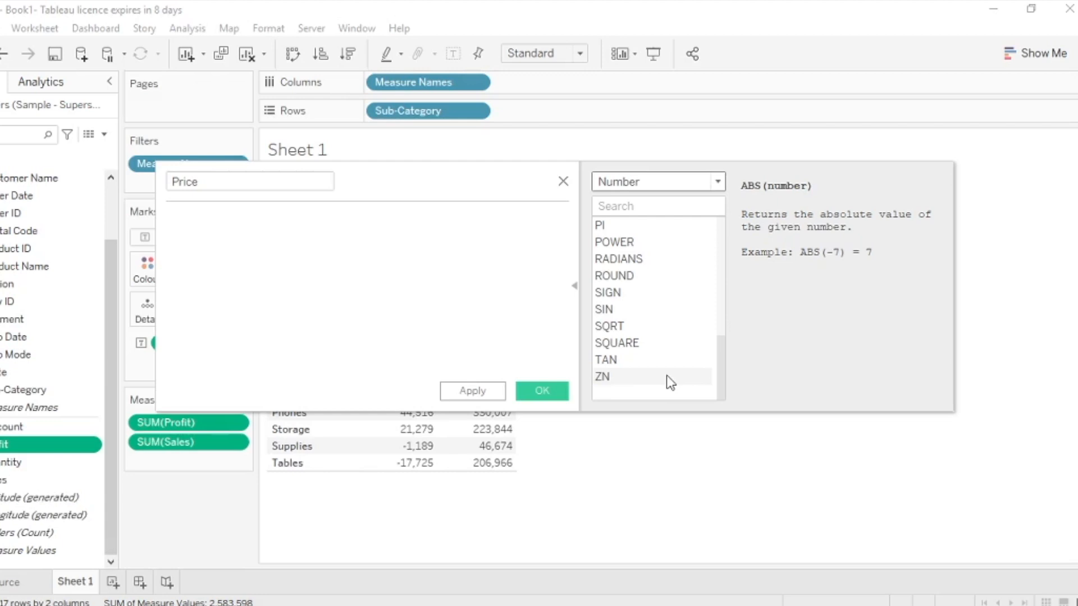
{"action": "scroll", "coordinate": [676, 322], "scroll_direction": "up", "scroll_amount": 5}
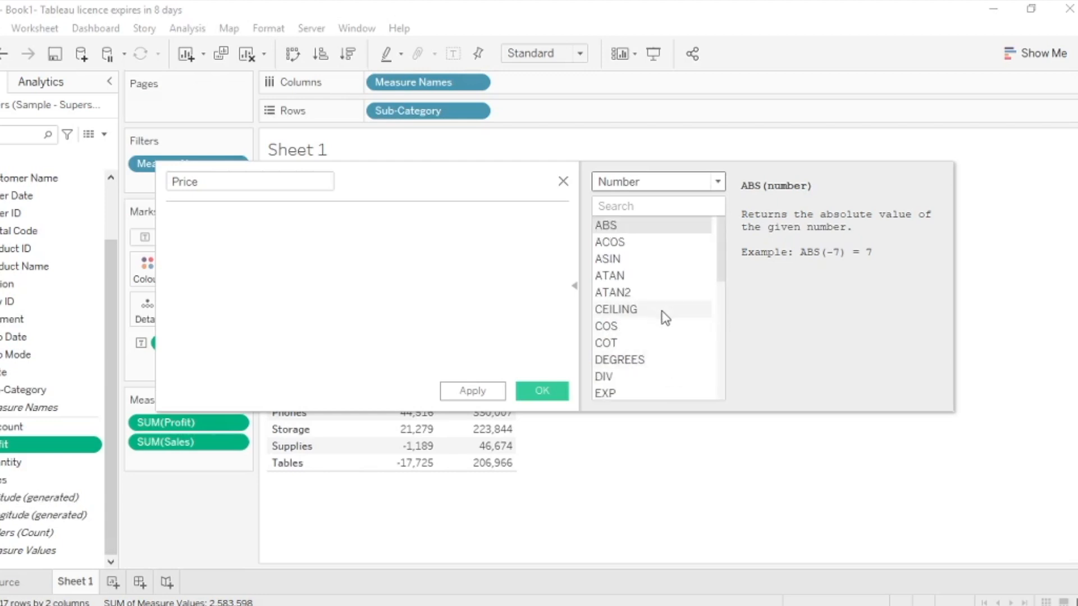
Move the calculation editor lower to uncover the table's first rows and enter SUM([Sales]) as the Price formula
{"action": "left_click", "coordinate": [450, 265]}
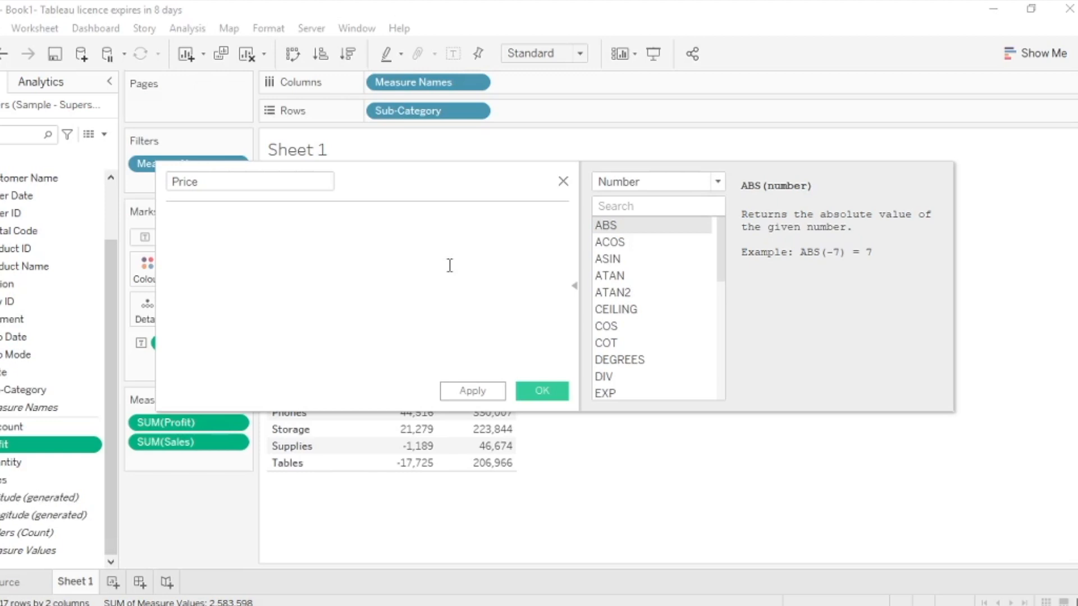
{"action": "left_click_drag", "start_coordinate": [459, 181], "coordinate": [544, 324]}
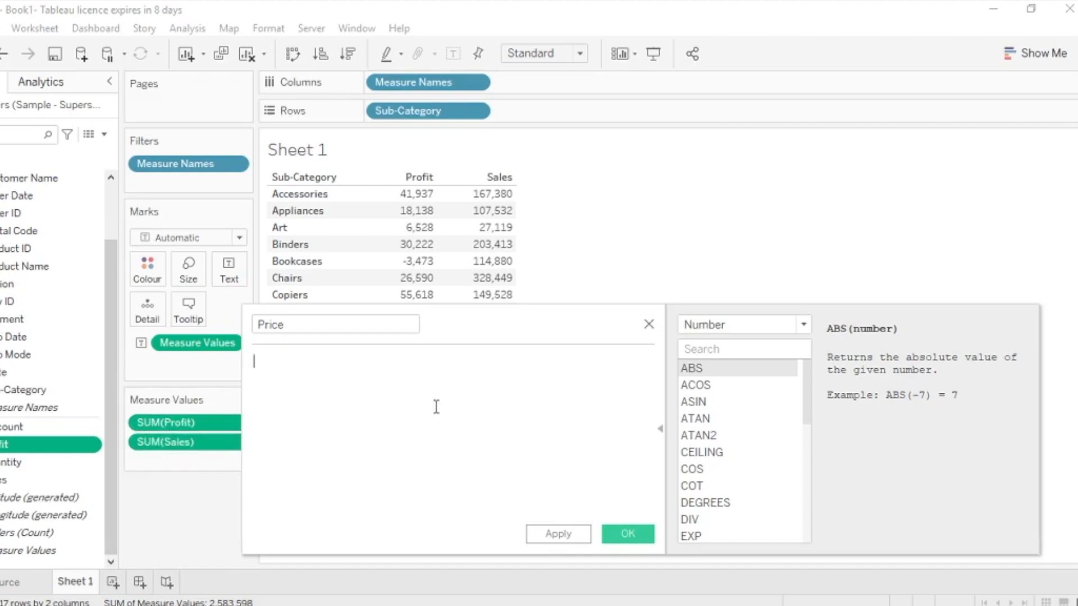
{"action": "type", "text": "s"}
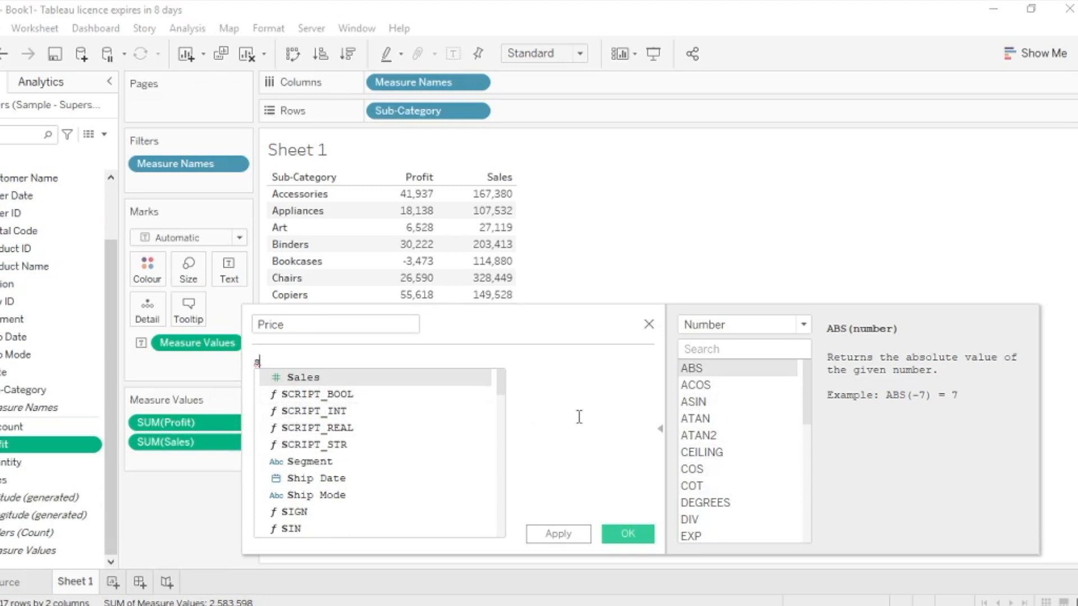
{"action": "type", "text": "u"}
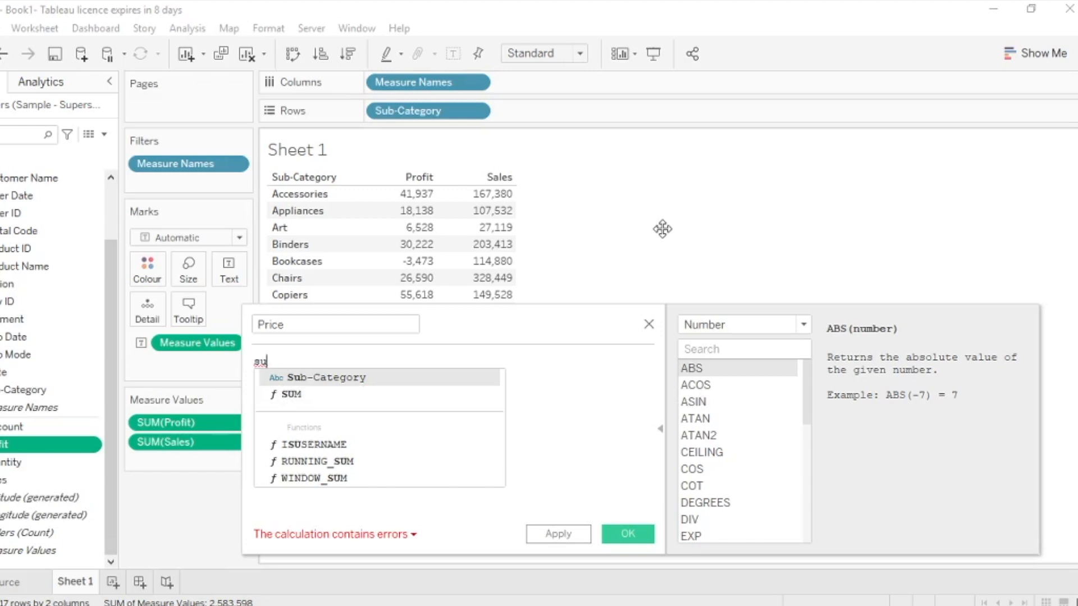
{"action": "key", "text": "Down"}
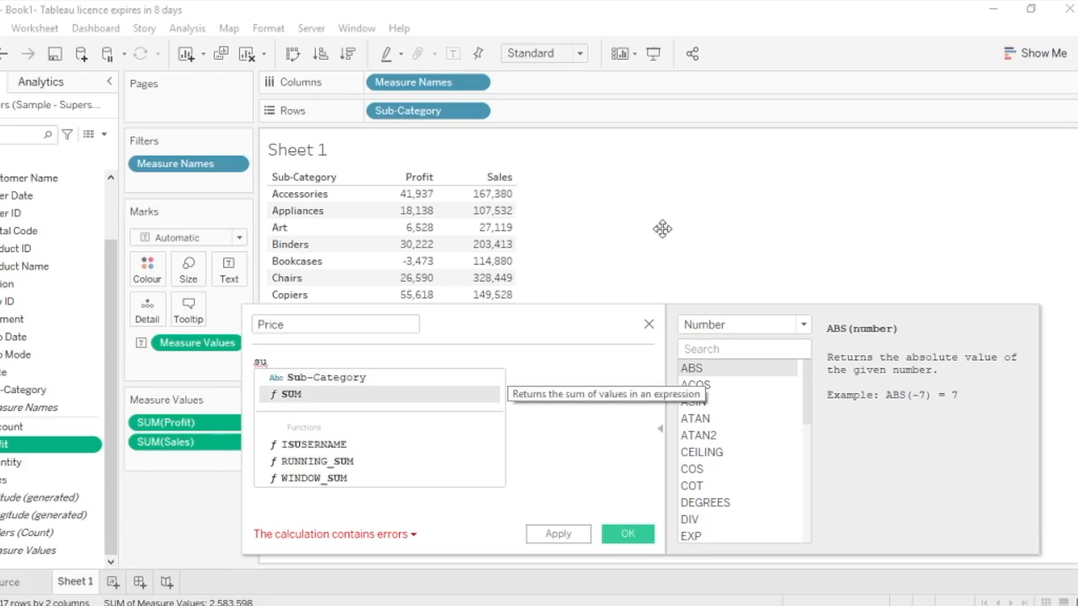
{"action": "key", "text": "Up"}
{"action": "key", "text": "Down"}
{"action": "key", "text": "Up"}
{"action": "key", "text": "Down"}
{"action": "key", "text": "Return"}
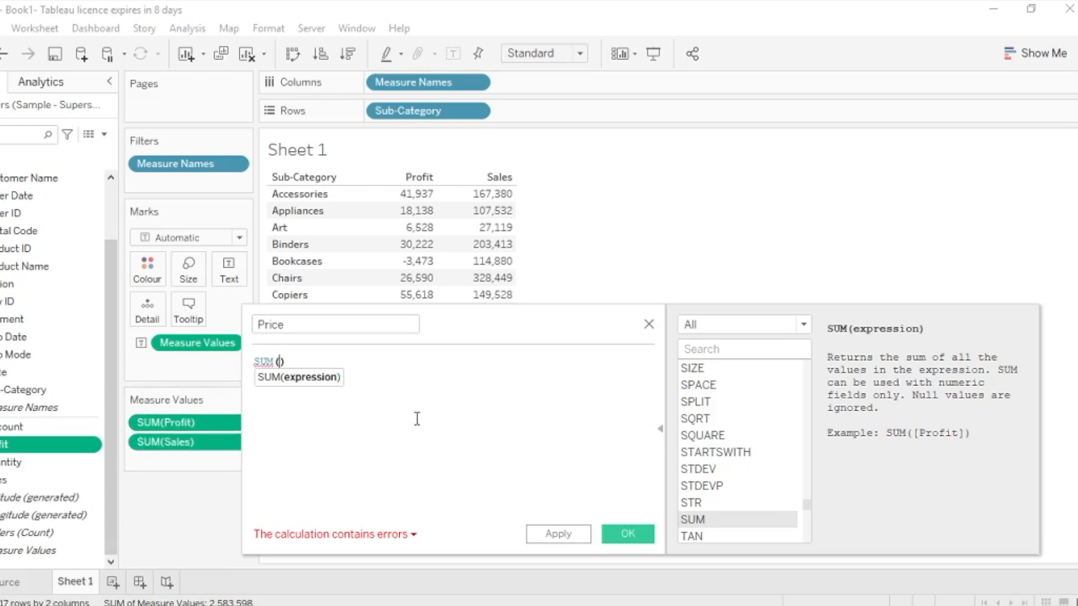
{"action": "type", "text": "s"}
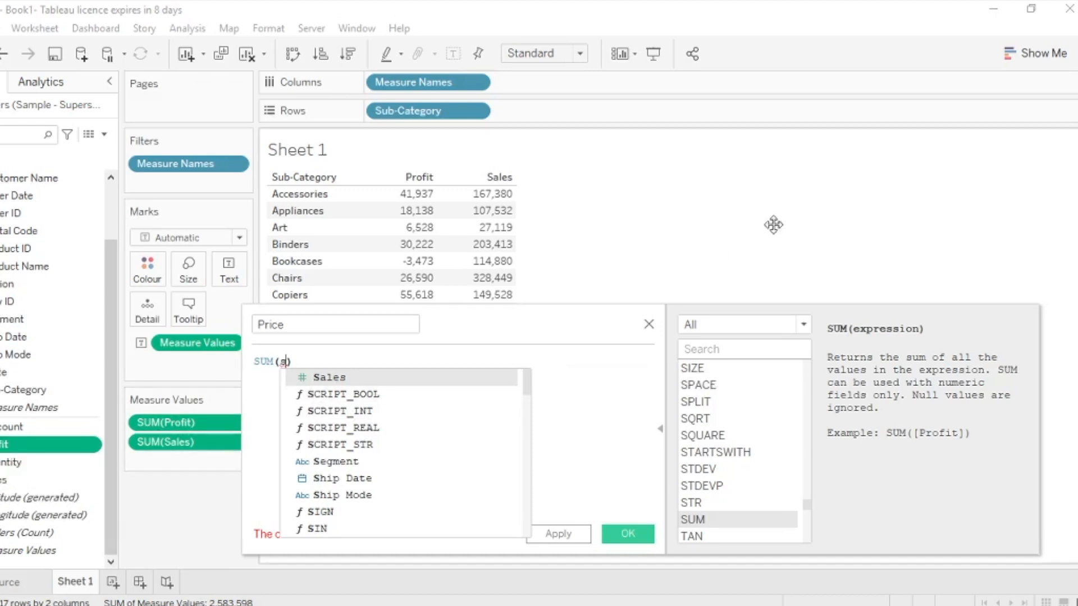
{"action": "key", "text": "Return"}
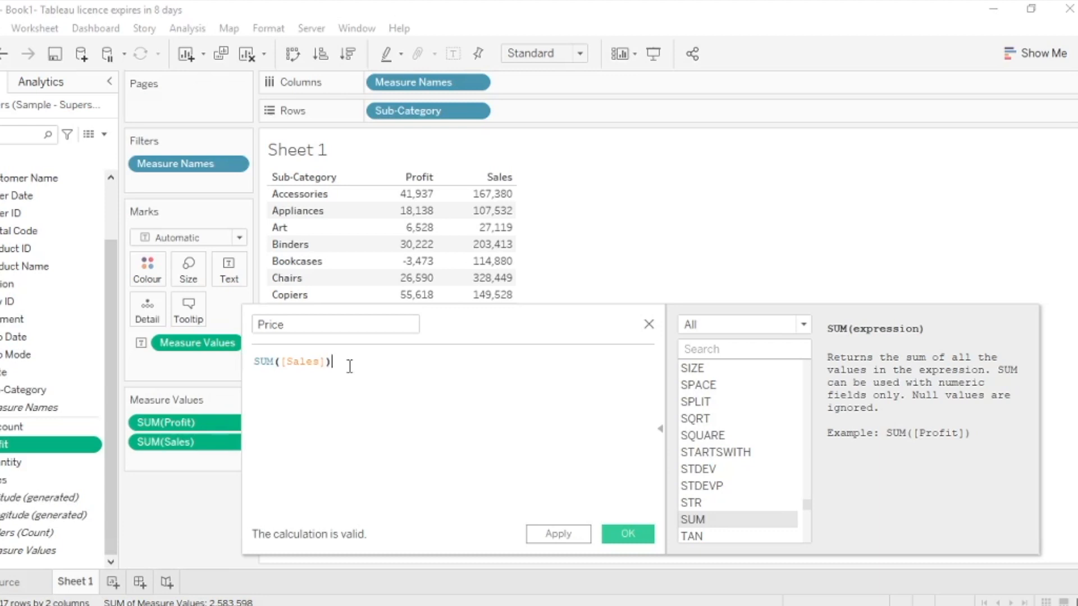
Append a minus sign and a second SUM function to the Price formula, and view the calculation's error details
{"action": "type", "text": "-"}
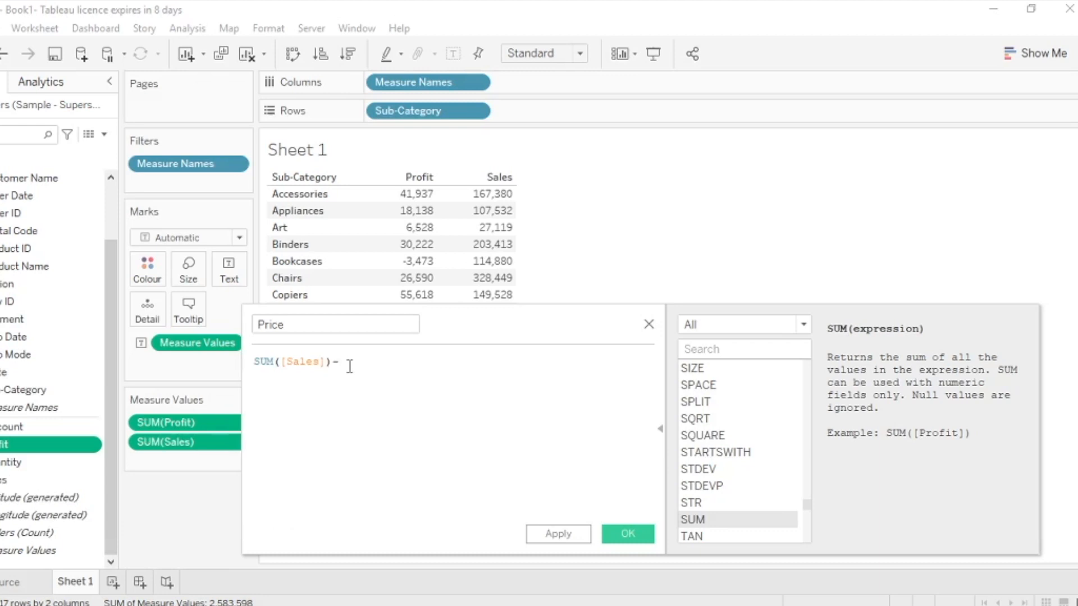
{"action": "type", "text": "su"}
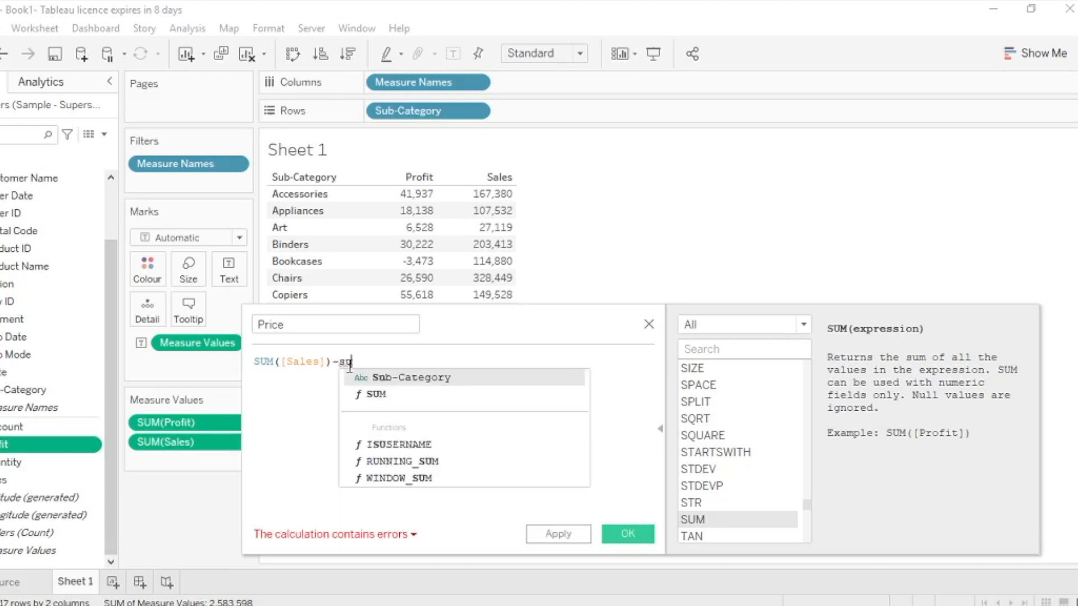
{"action": "key", "text": "Down"}
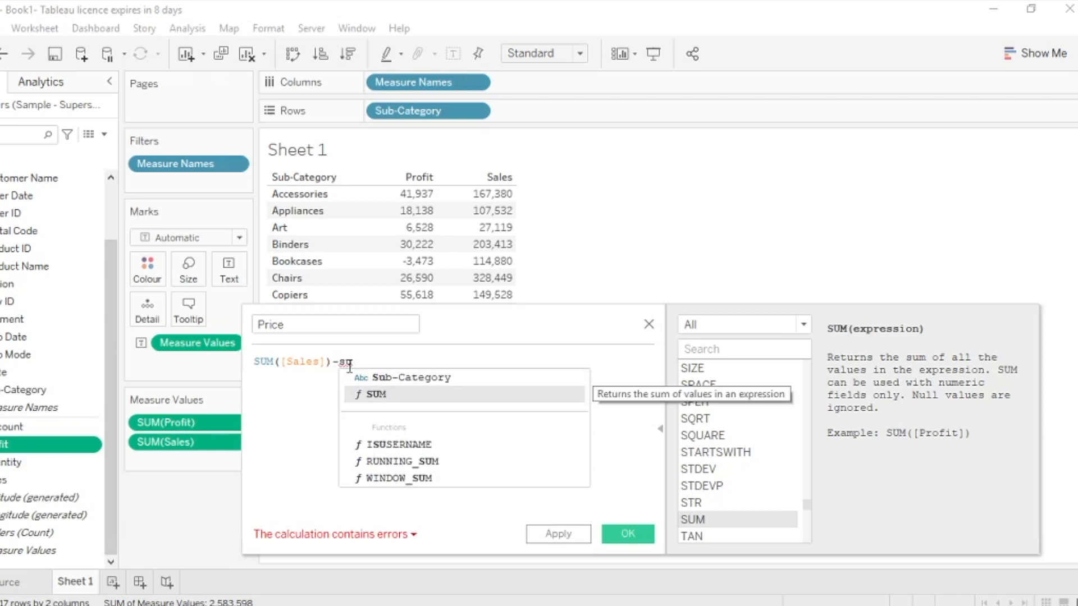
{"action": "key", "text": "Return"}
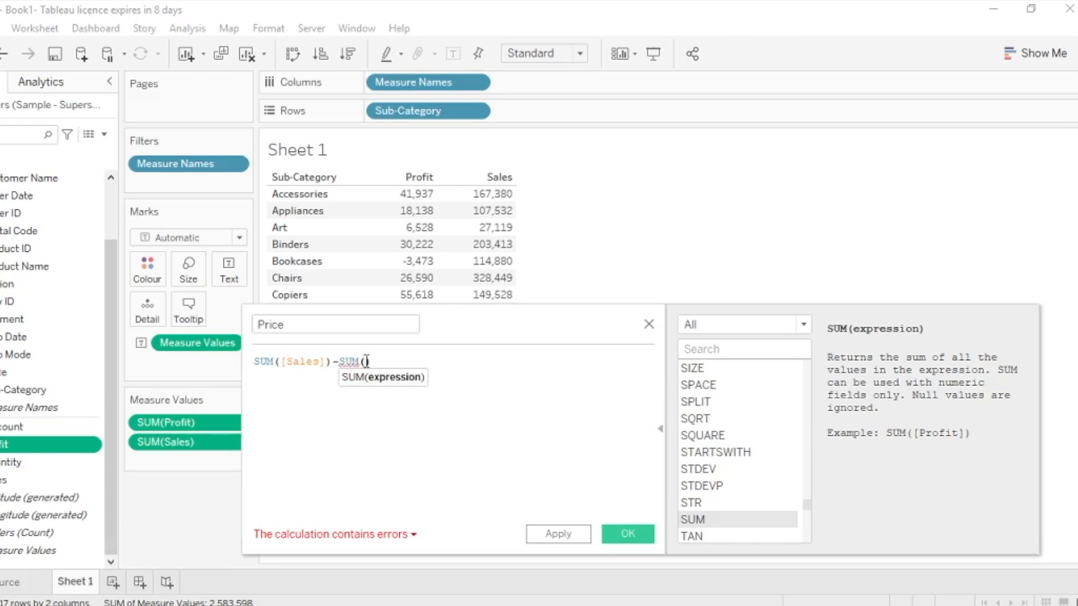
{"action": "left_click", "coordinate": [414, 535]}
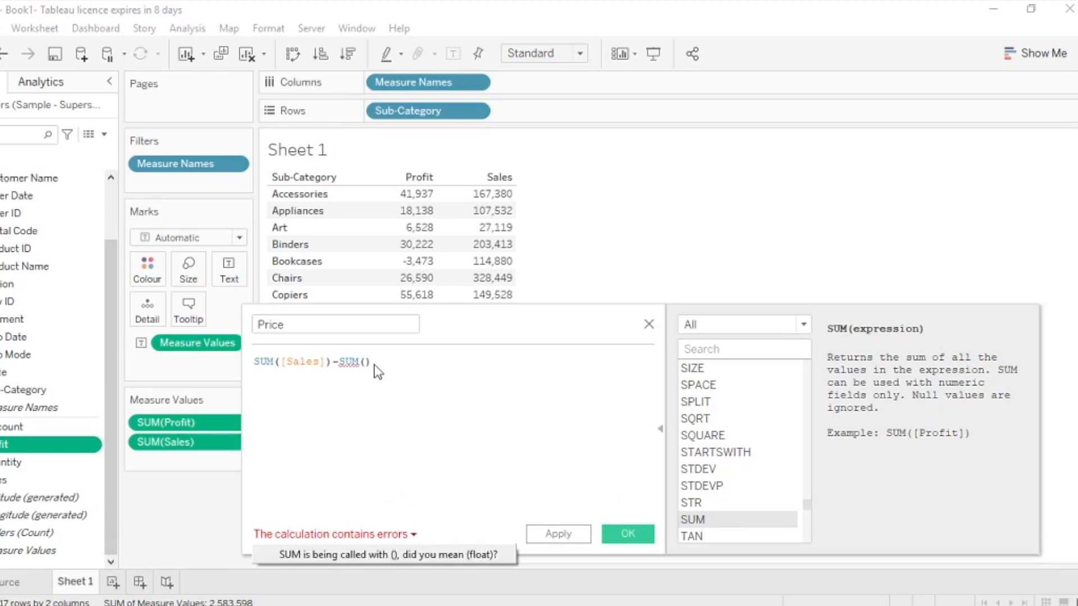
{"action": "left_click", "coordinate": [421, 392]}
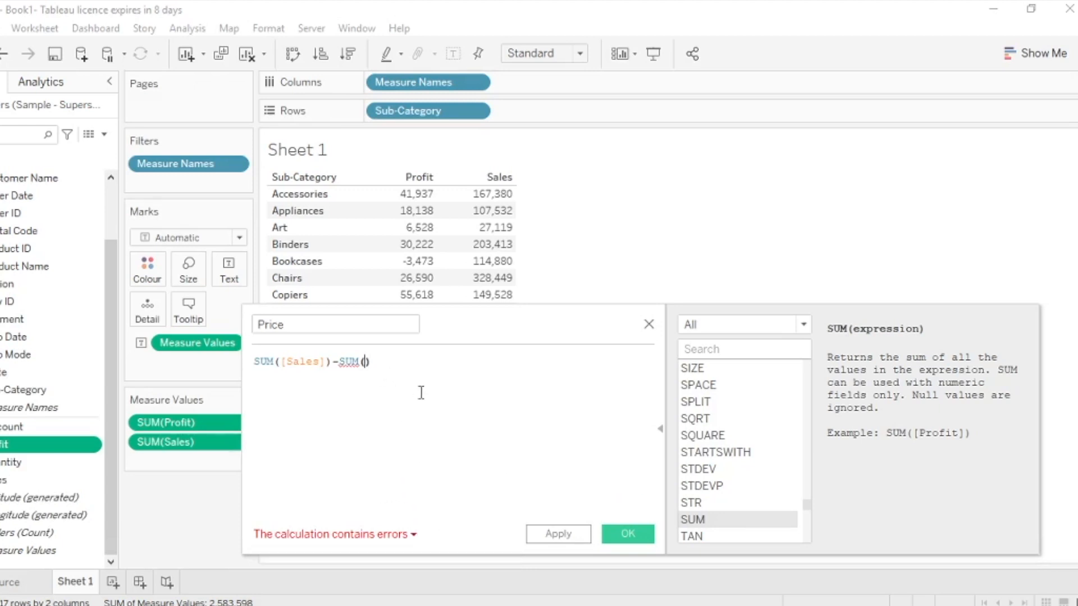
Insert the Profit field into the second SUM so the formula reads SUM([Sales])-SUM([Profit])
{"action": "type", "text": "p"}
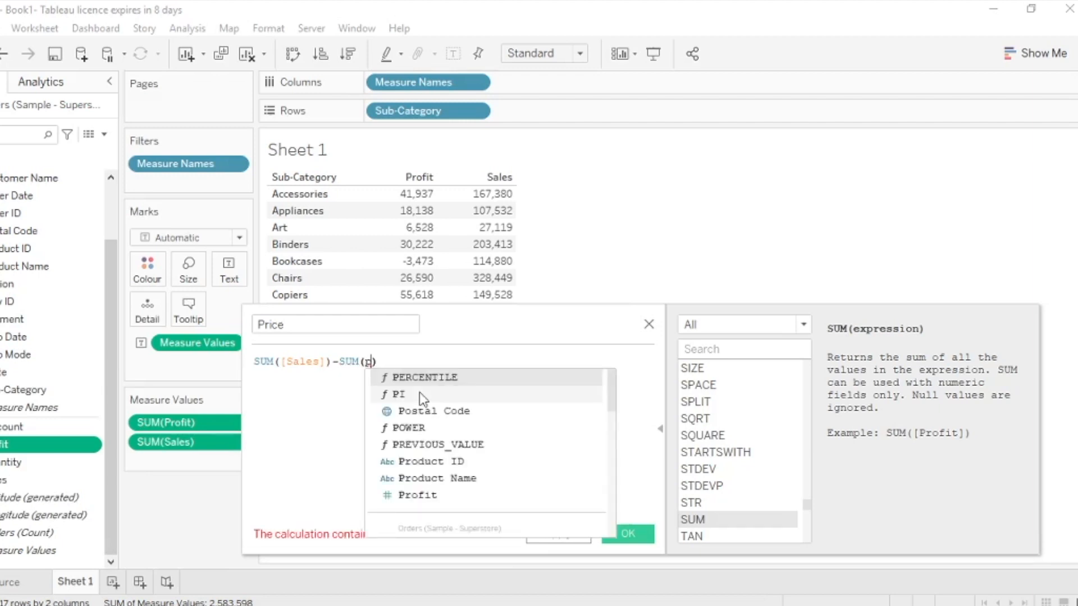
{"action": "key", "text": "Down"}
{"action": "key", "text": "Down"}
{"action": "key", "text": "Down"}
{"action": "key", "text": "Down"}
{"action": "key", "text": "Down"}
{"action": "key", "text": "Down"}
{"action": "key", "text": "Down"}
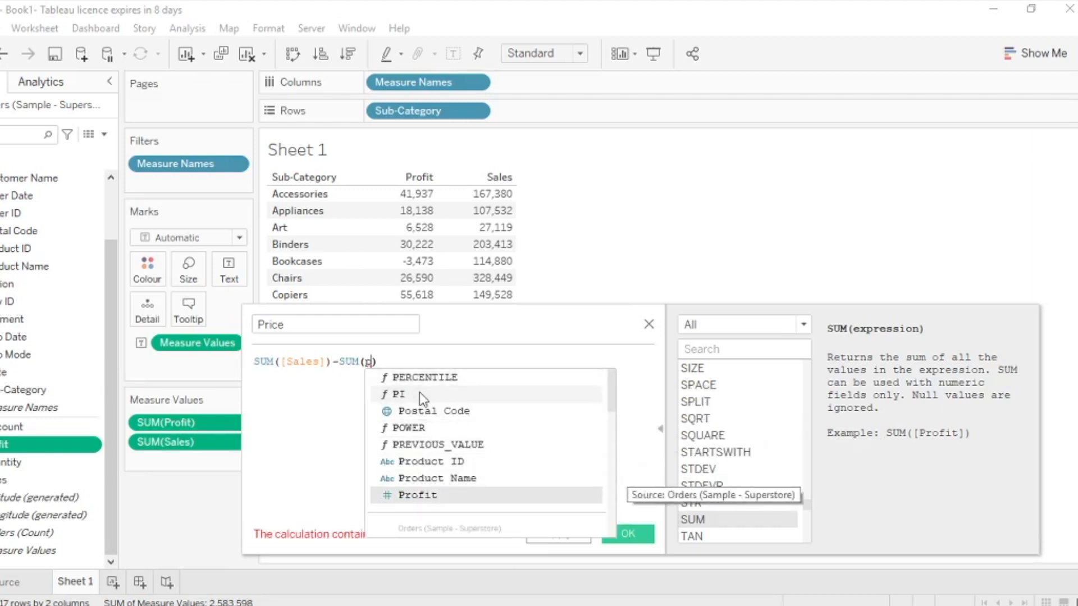
{"action": "key", "text": "Return"}
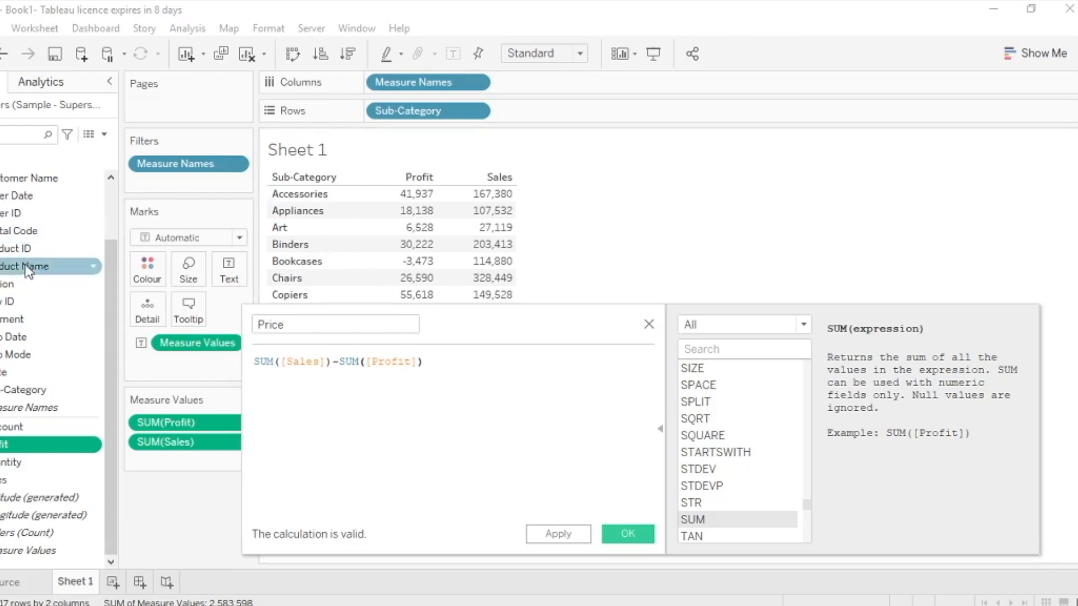
Apply and save the Price calculation and add the Price field to the Sub-Category table
{"action": "left_click", "coordinate": [552, 535]}
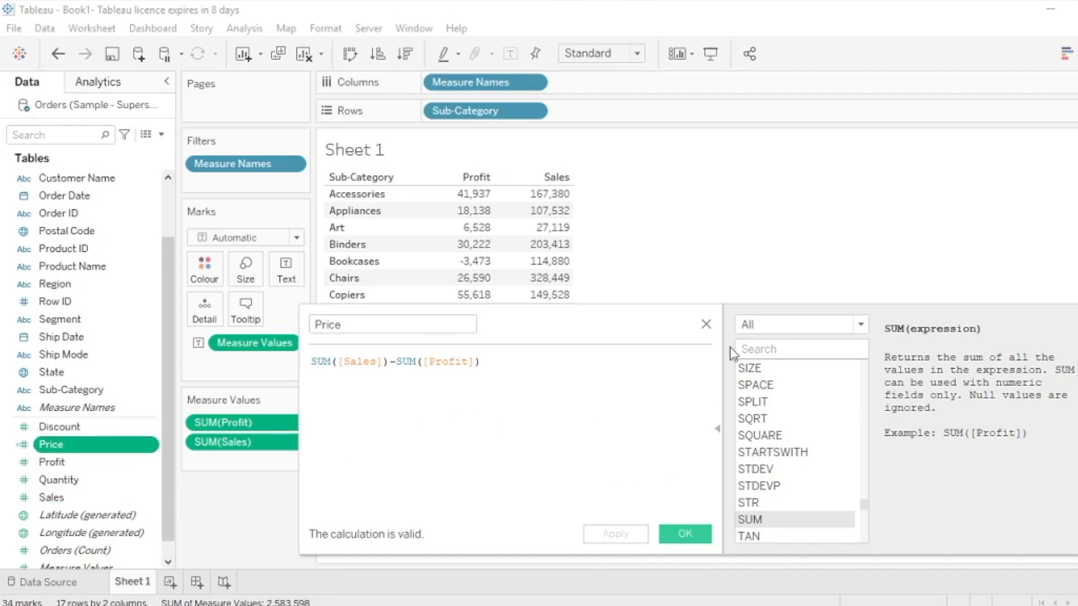
{"action": "left_click", "coordinate": [683, 532]}
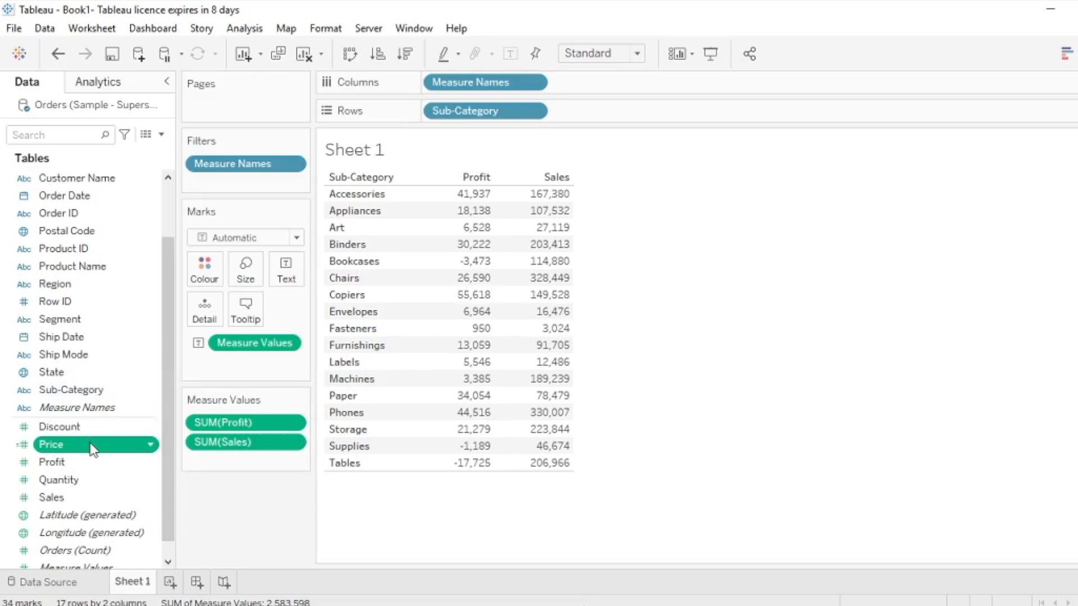
{"action": "left_click_drag", "start_coordinate": [92, 452], "coordinate": [461, 213]}
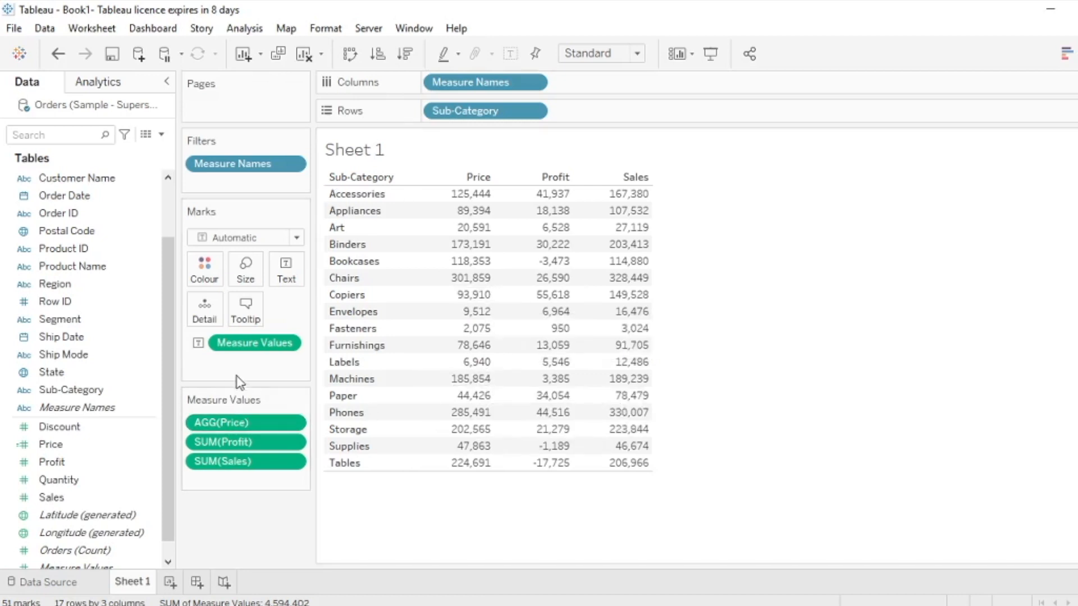
Remove the Measure Values from the table and show Quantity as its text
{"action": "left_click_drag", "start_coordinate": [248, 344], "coordinate": [244, 515]}
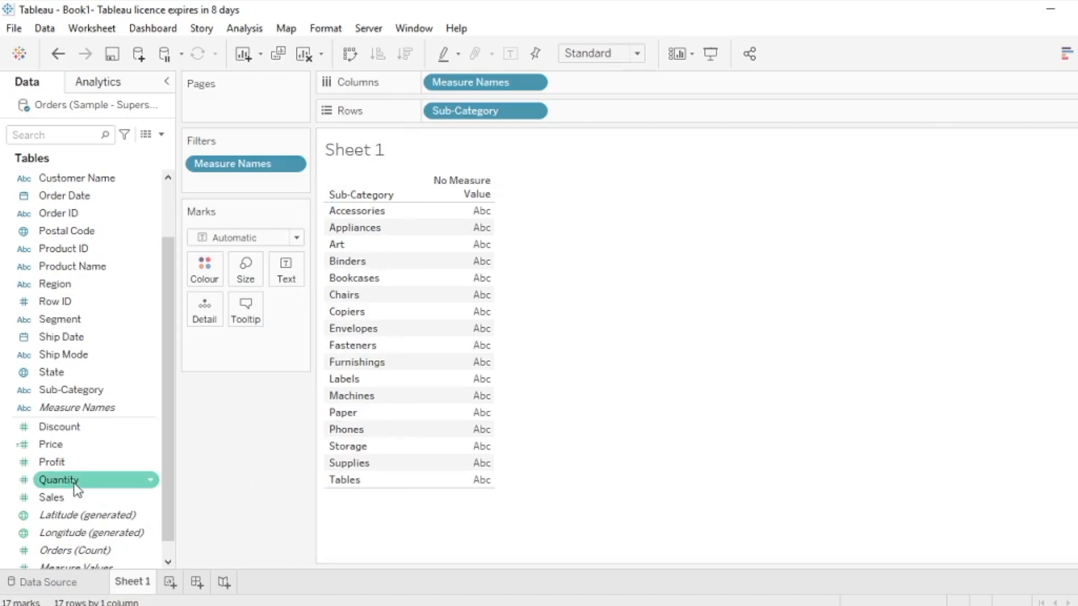
{"action": "left_click_drag", "start_coordinate": [74, 484], "coordinate": [286, 274]}
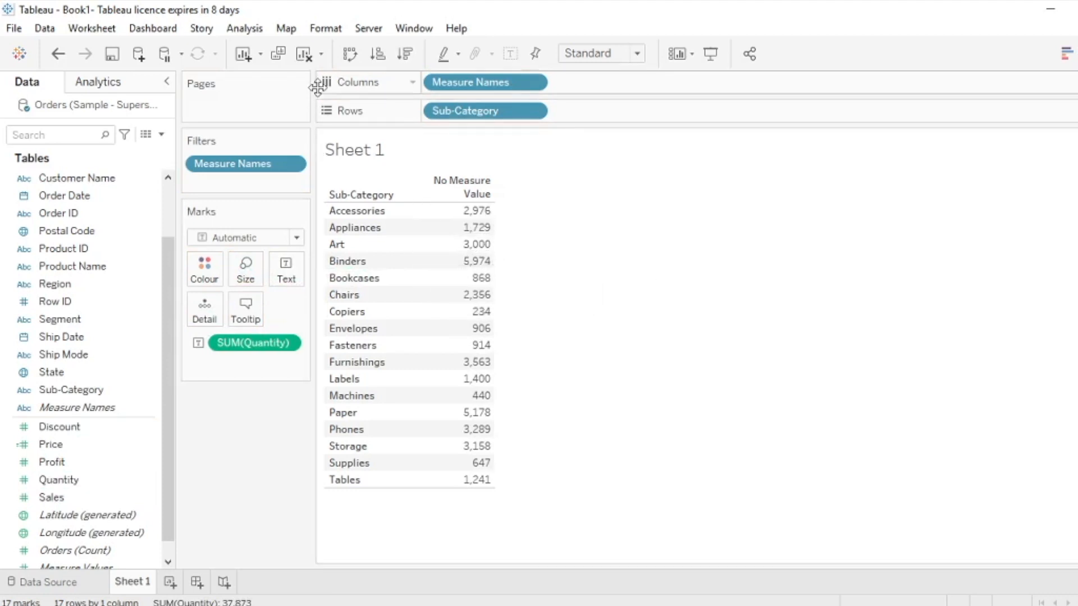
Clear the sheet and build a table of Quantity by Sub-Category with a widened value column
{"action": "left_click", "coordinate": [305, 56]}
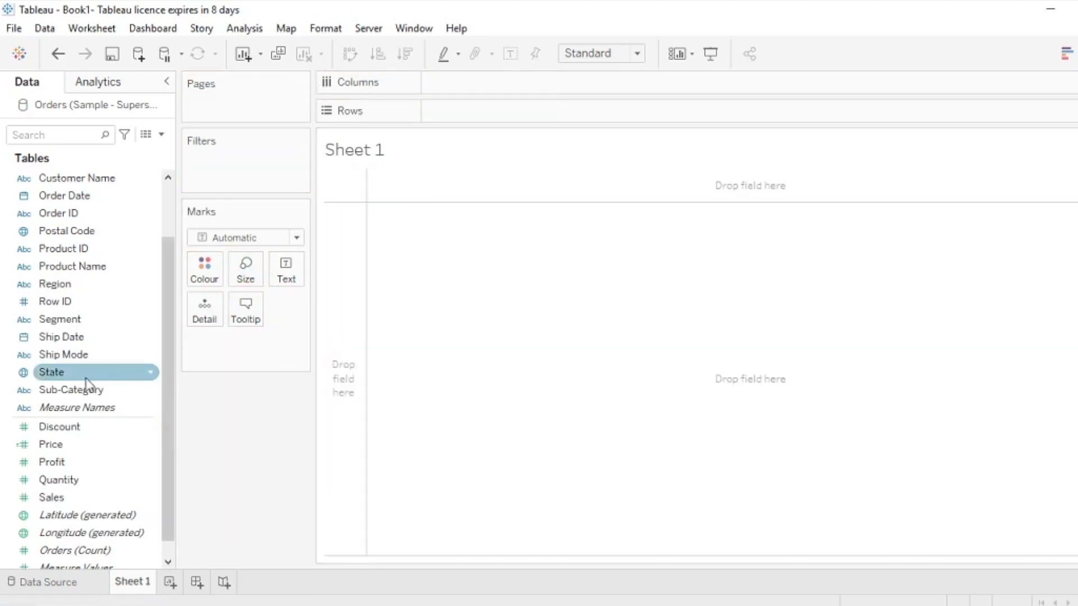
{"action": "double_click", "coordinate": [77, 393]}
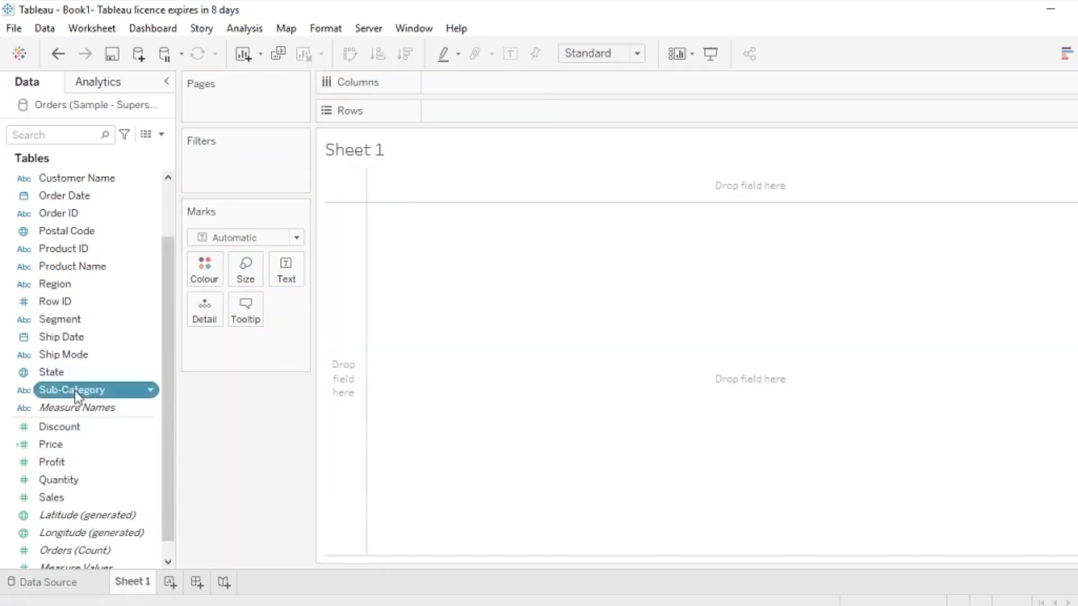
{"action": "double_click", "coordinate": [89, 480]}
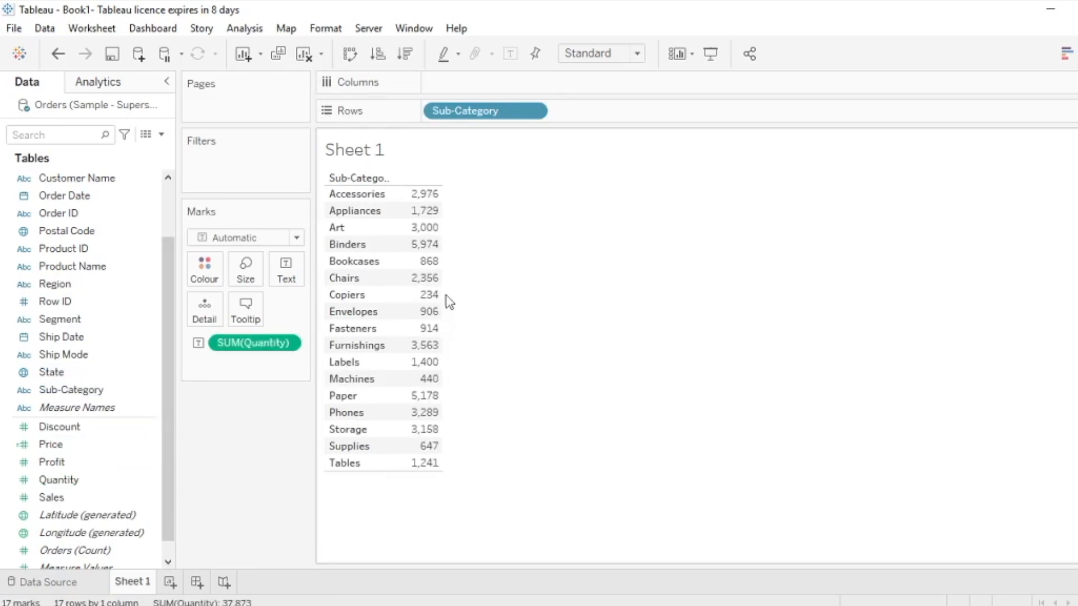
{"action": "key", "text": "ctrl+Right"}
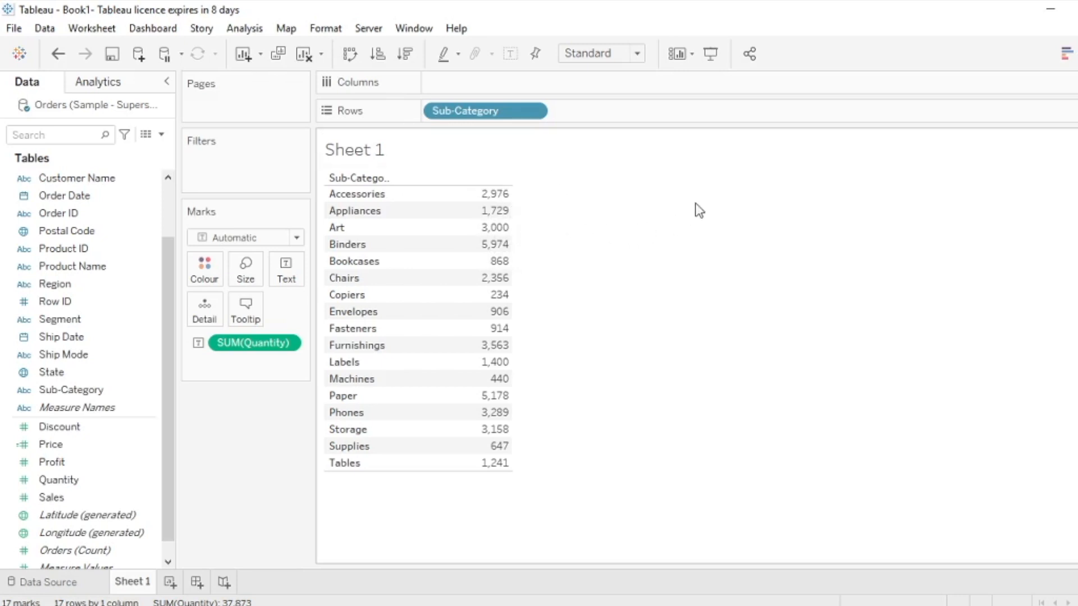
Turn off Aggregate Measures for the Quantity table and widen the value column to show more individual quantities per sub-category
{"action": "mouse_move", "coordinate": [489, 199]}
{"action": "mouse_move", "coordinate": [493, 245]}
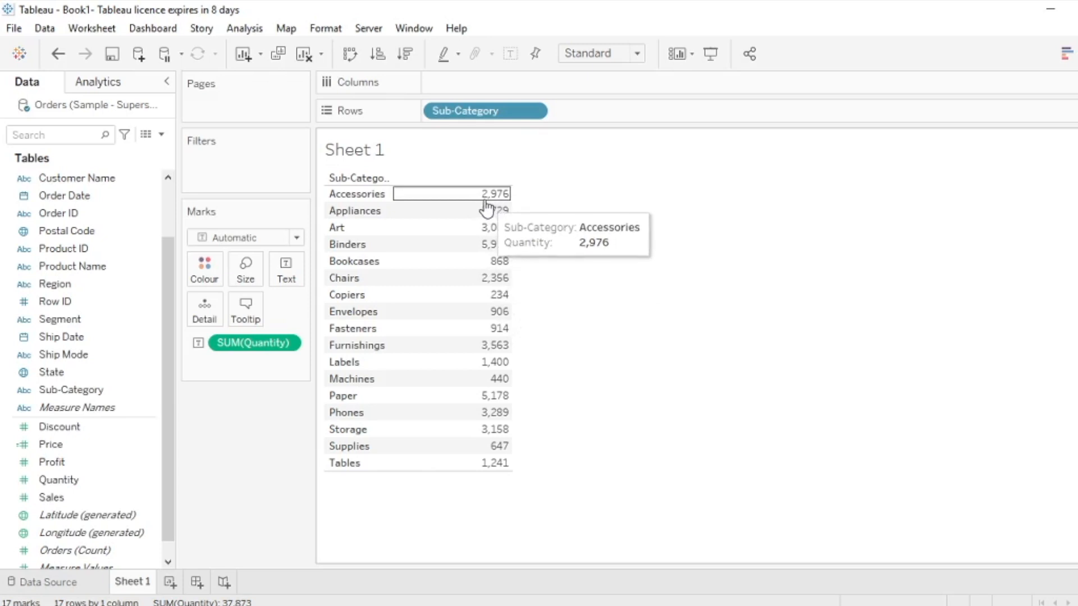
{"action": "left_click", "coordinate": [244, 29]}
{"action": "left_click", "coordinate": [597, 183]}
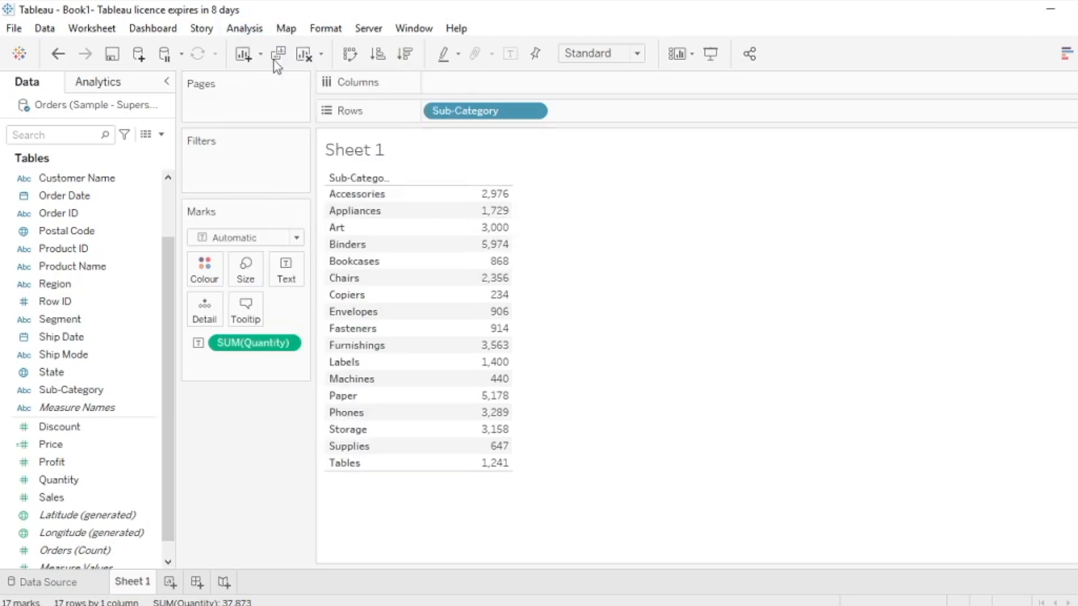
{"action": "left_click", "coordinate": [244, 28]}
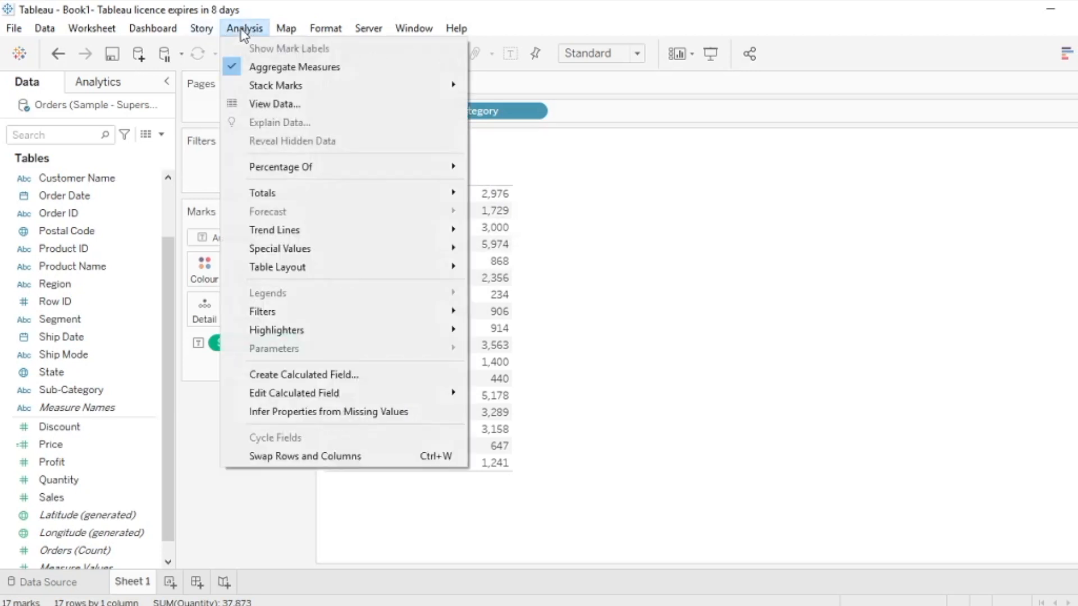
{"action": "left_click", "coordinate": [254, 68]}
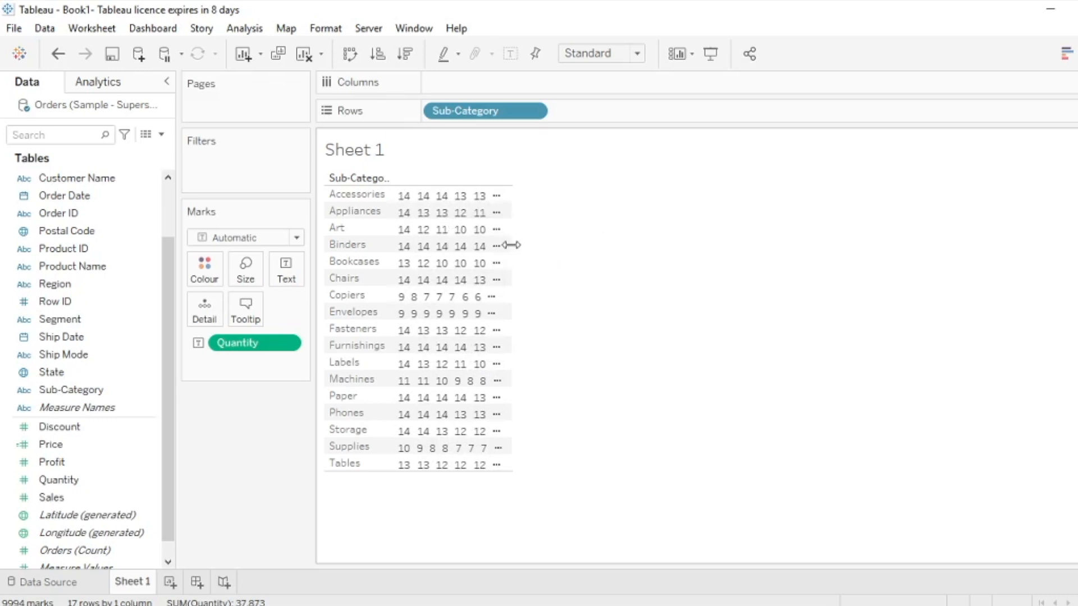
{"action": "left_click_drag", "start_coordinate": [511, 244], "coordinate": [911, 227]}
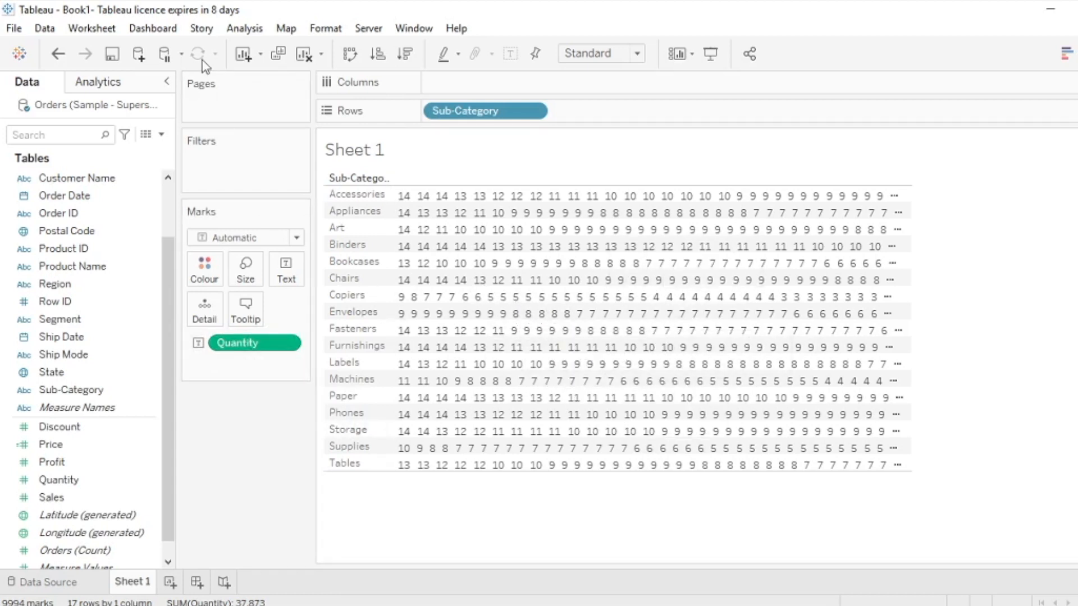
Turn Aggregate Measures back on so Quantity is summed per sub-category
{"action": "left_click", "coordinate": [242, 29]}
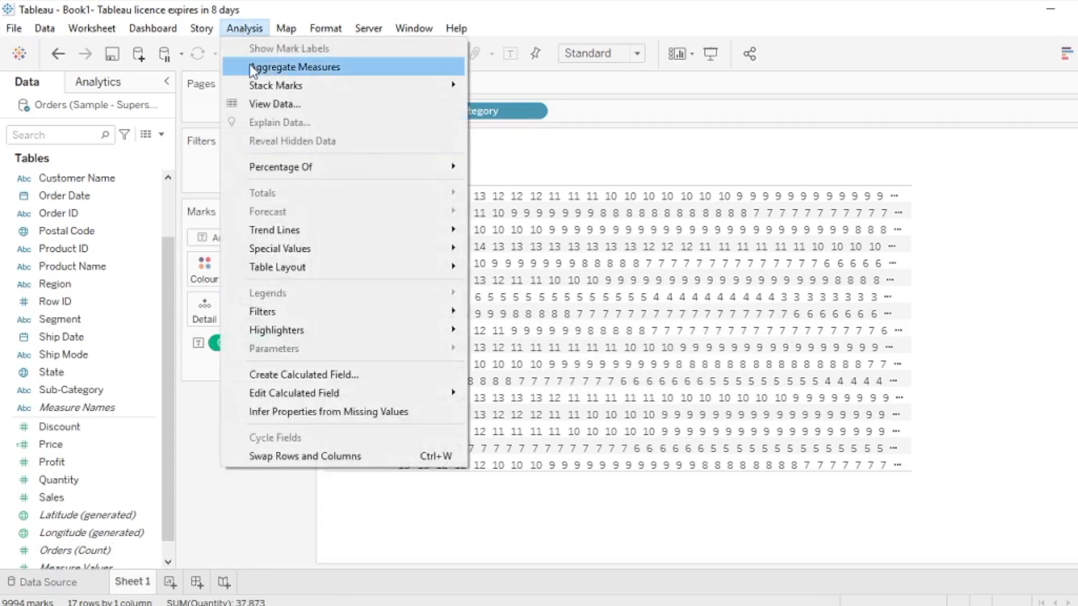
{"action": "left_click", "coordinate": [243, 491]}
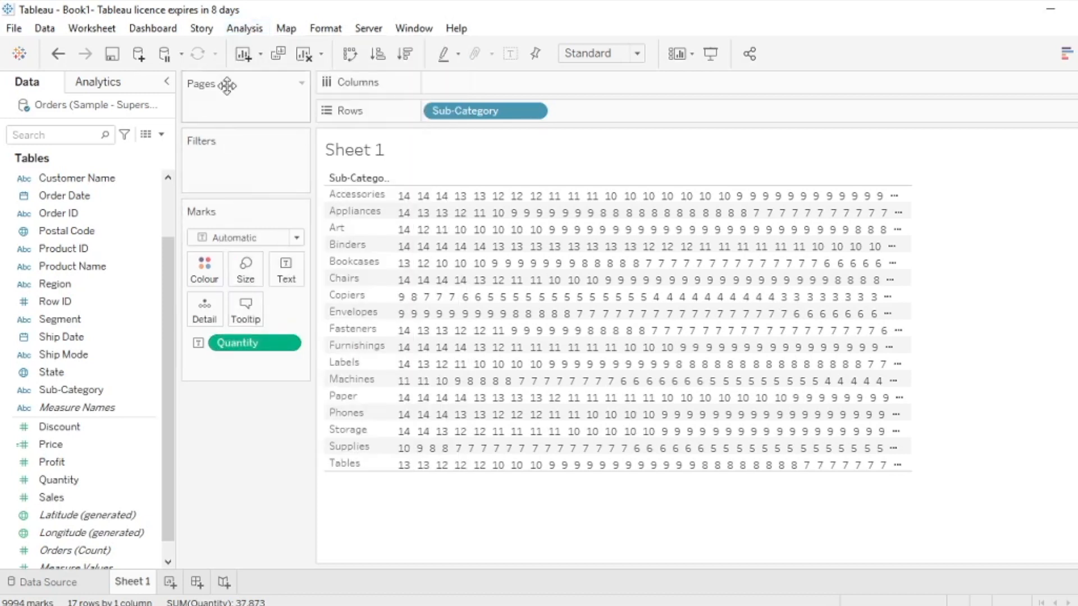
{"action": "left_click", "coordinate": [244, 28]}
{"action": "left_click", "coordinate": [255, 67]}
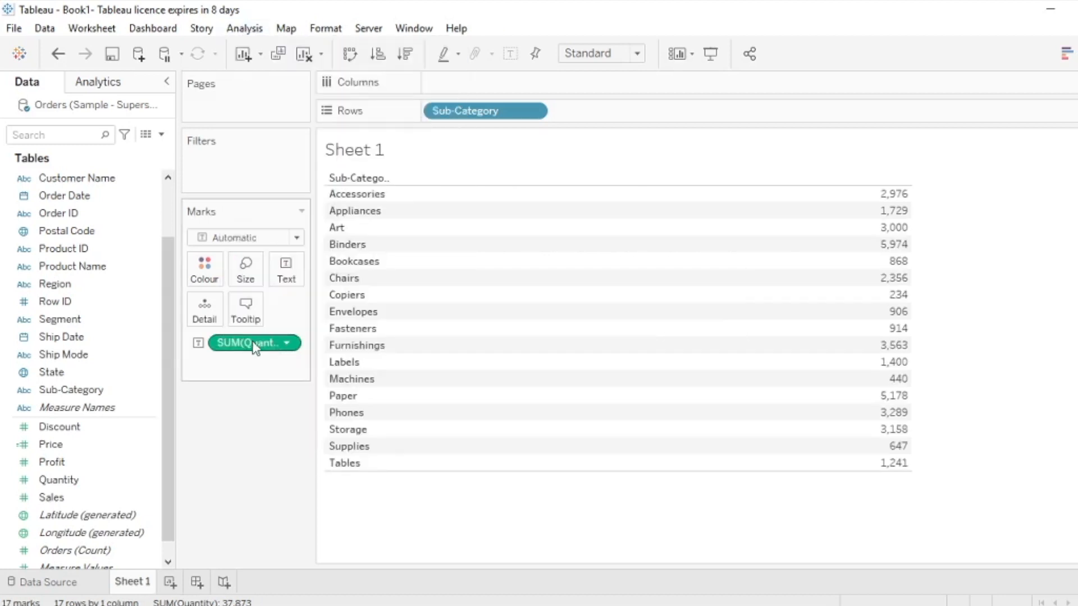
{"action": "mouse_move", "coordinate": [667, 334]}
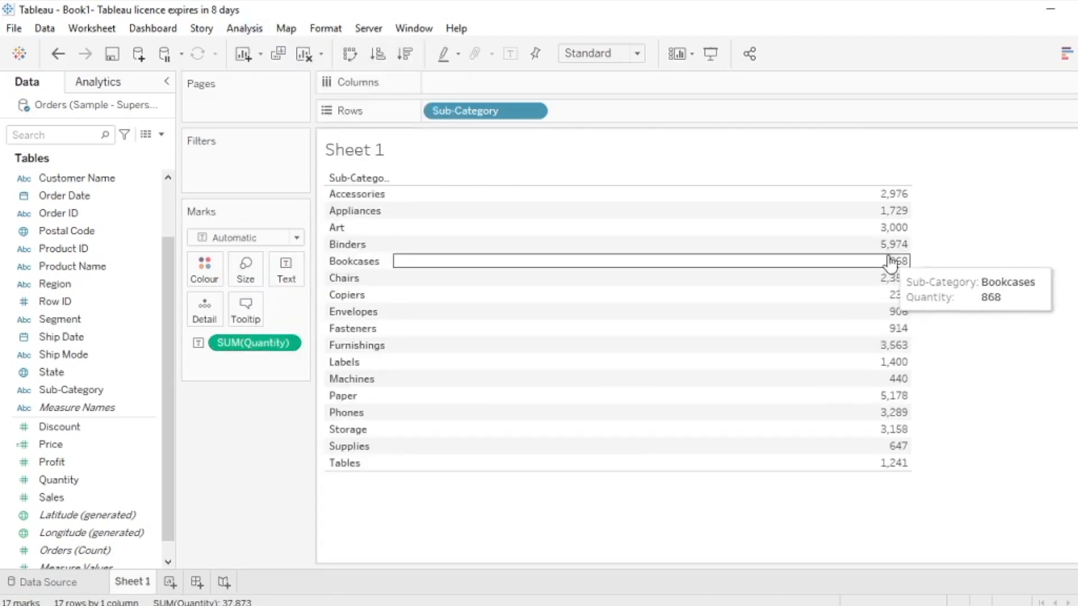
Narrow the table's value column and start a new calculated field from Profit, naming it Max
{"action": "left_click_drag", "start_coordinate": [912, 270], "coordinate": [540, 288]}
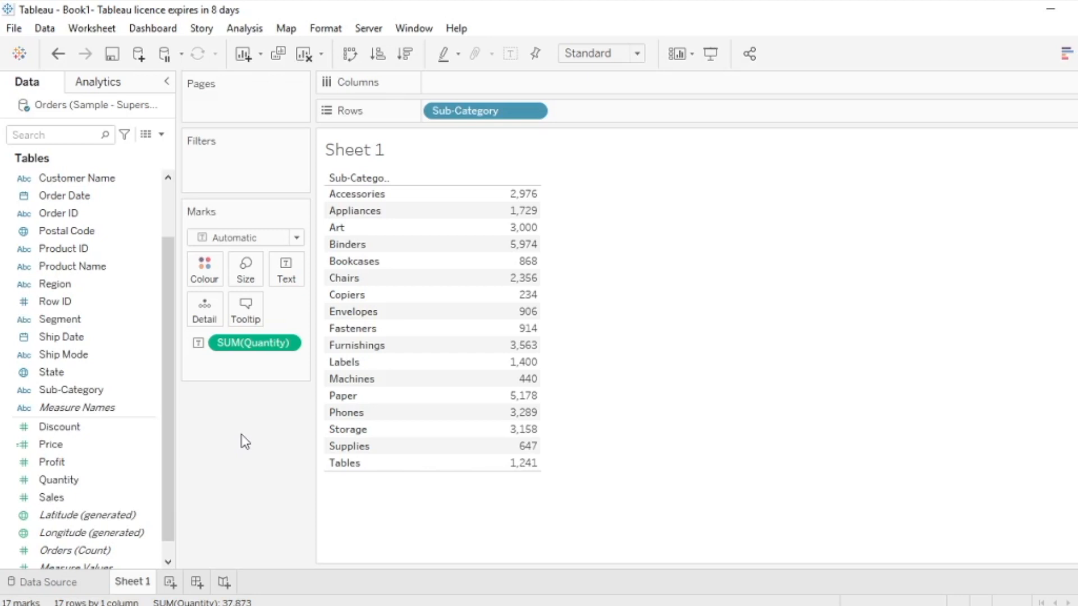
{"action": "left_click", "coordinate": [152, 461]}
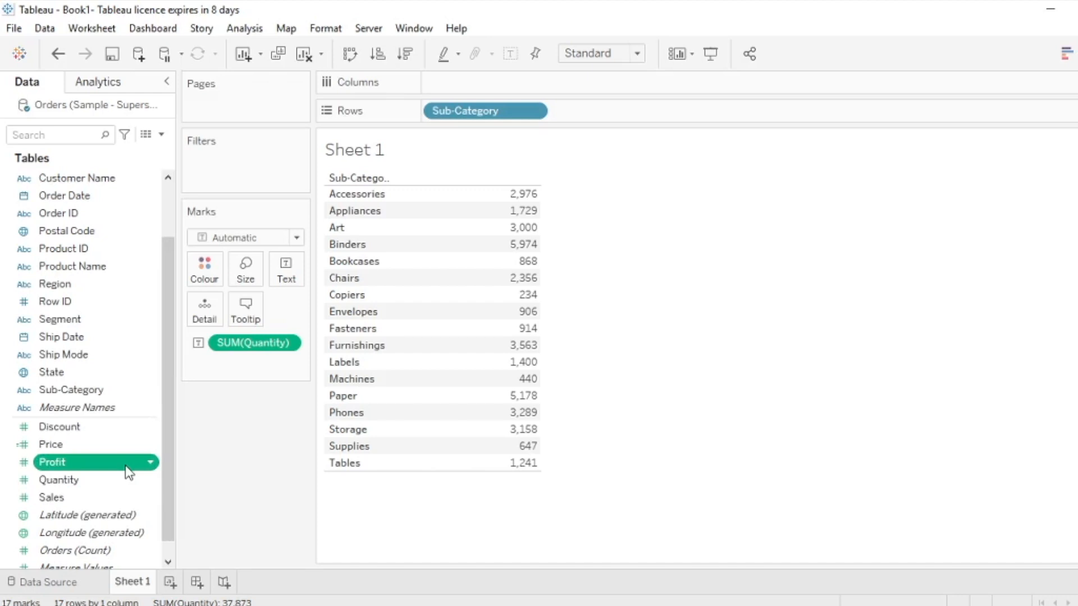
{"action": "left_click", "coordinate": [151, 463]}
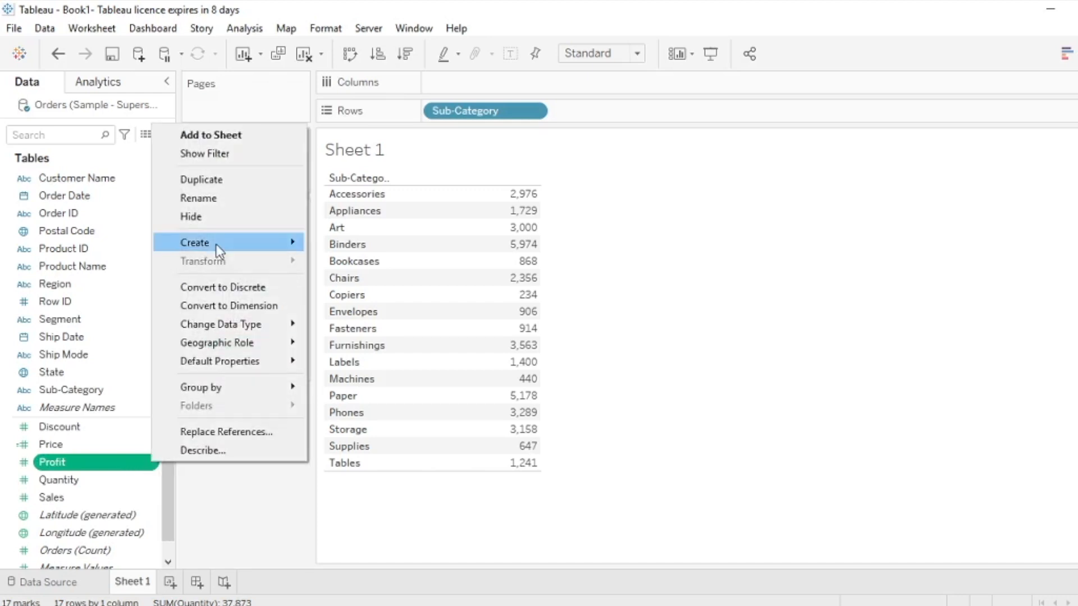
{"action": "mouse_move", "coordinate": [216, 244]}
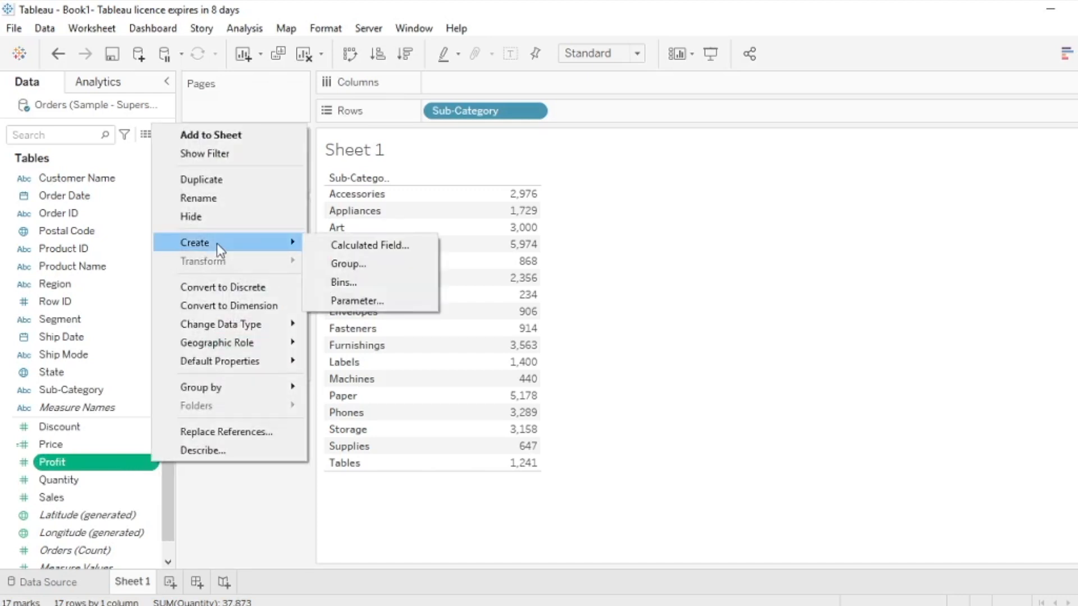
{"action": "left_click", "coordinate": [373, 242]}
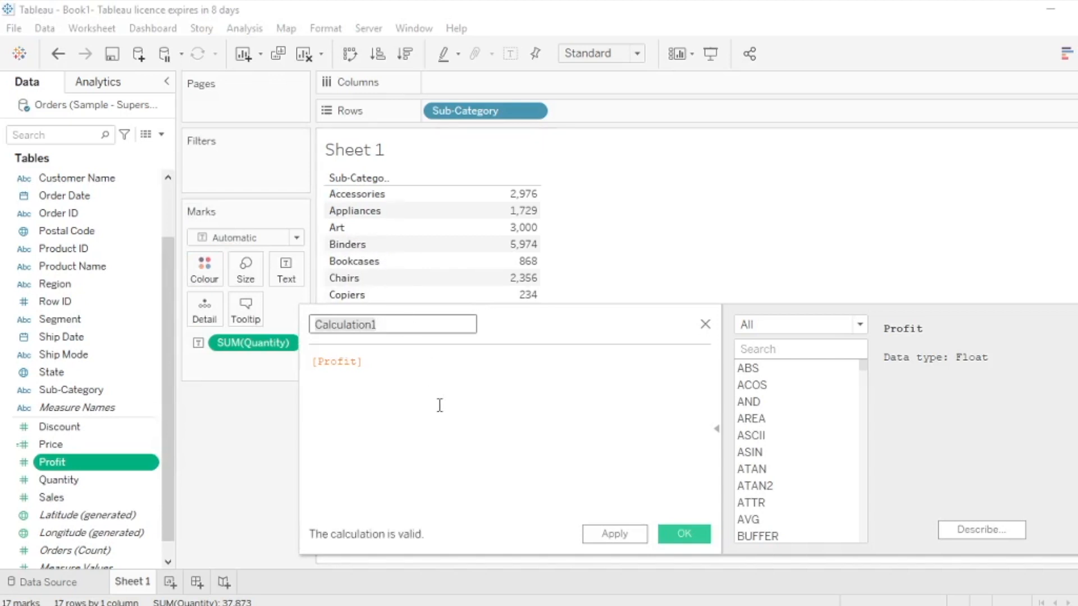
{"action": "key", "text": "BackSpace"}
{"action": "type", "text": "M"}
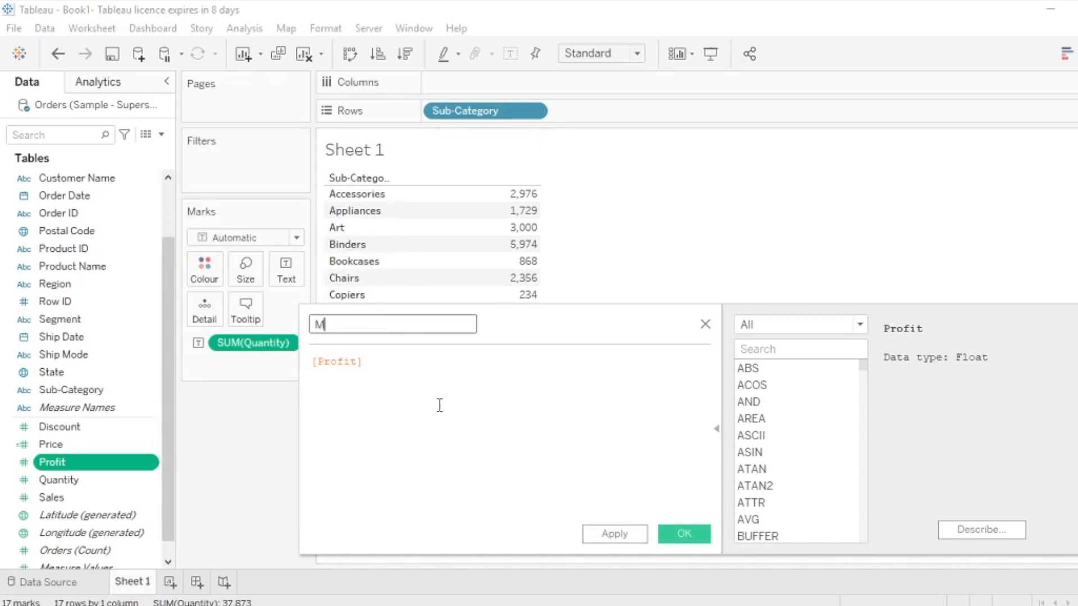
{"action": "type", "text": "ax"}
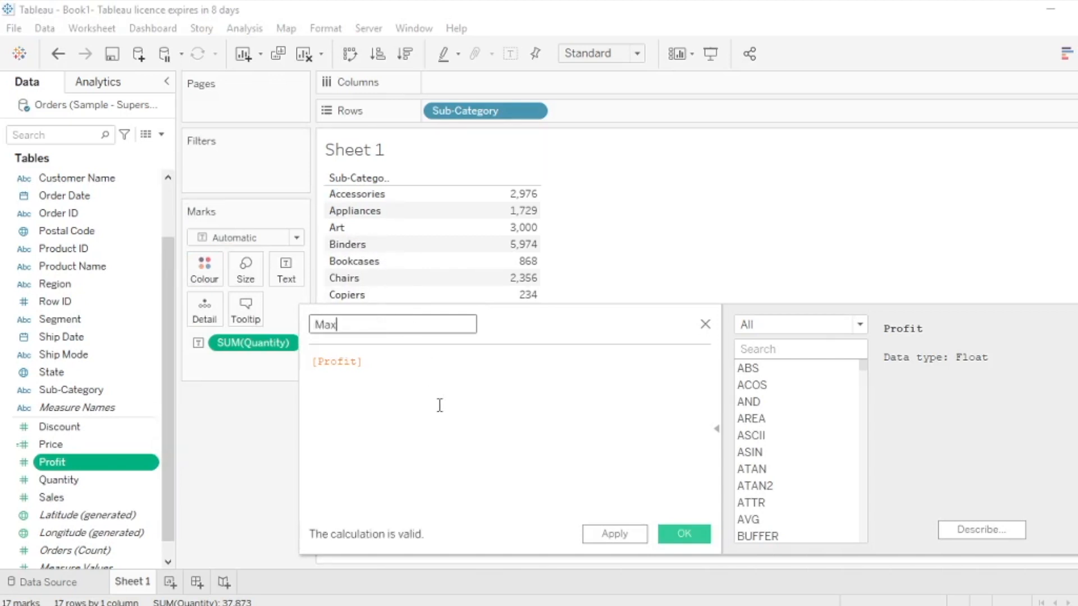
Replace the Max field's formula with MAX([Quantity]), apply it and close the calculation editor
{"action": "left_click", "coordinate": [422, 363]}
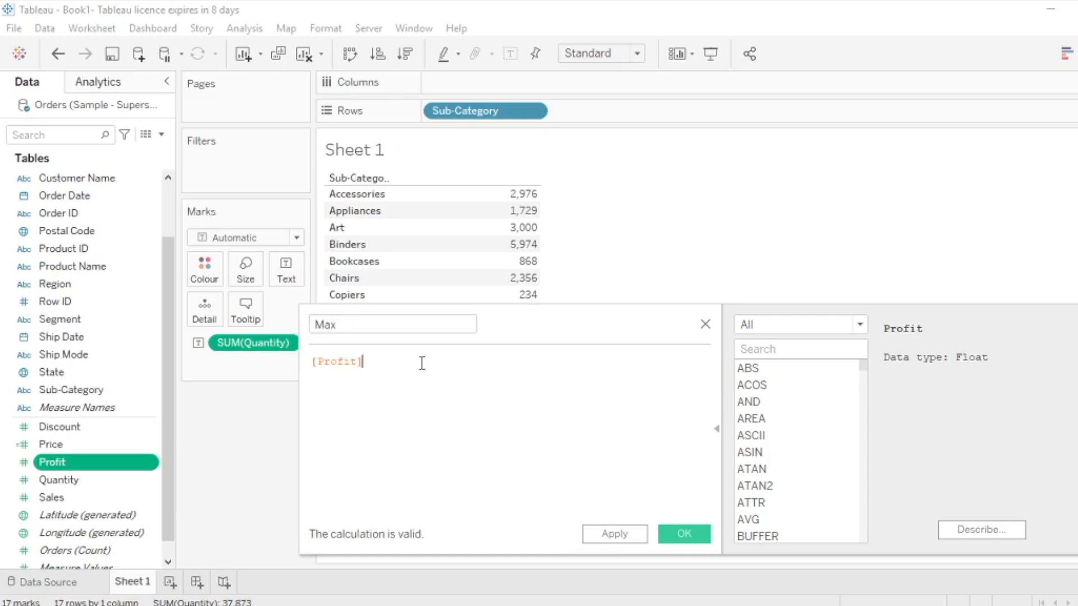
{"action": "key", "text": "ctrl+a"}
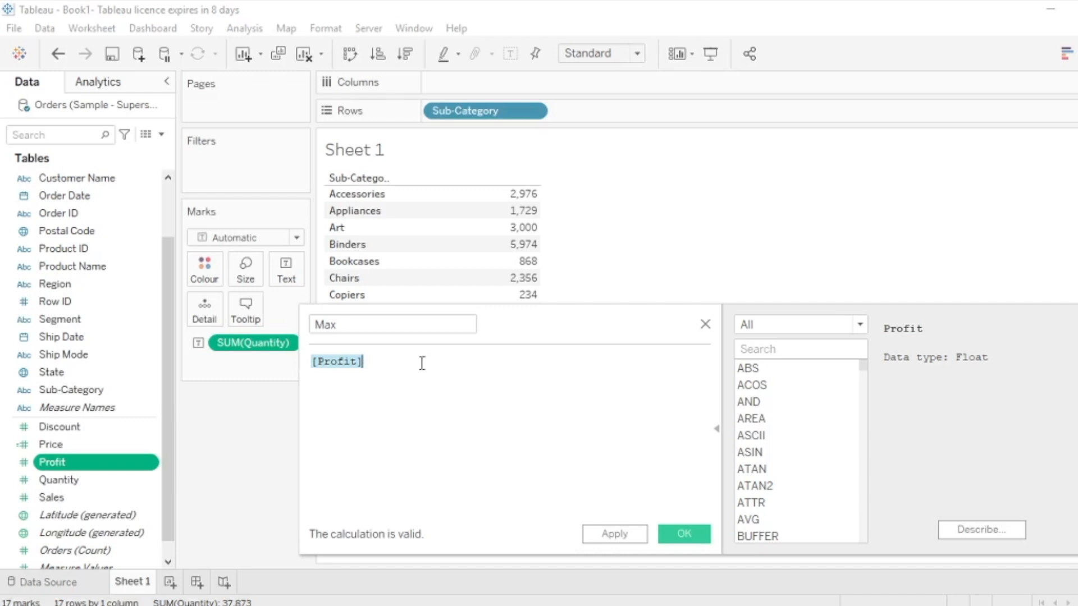
{"action": "type", "text": "max"}
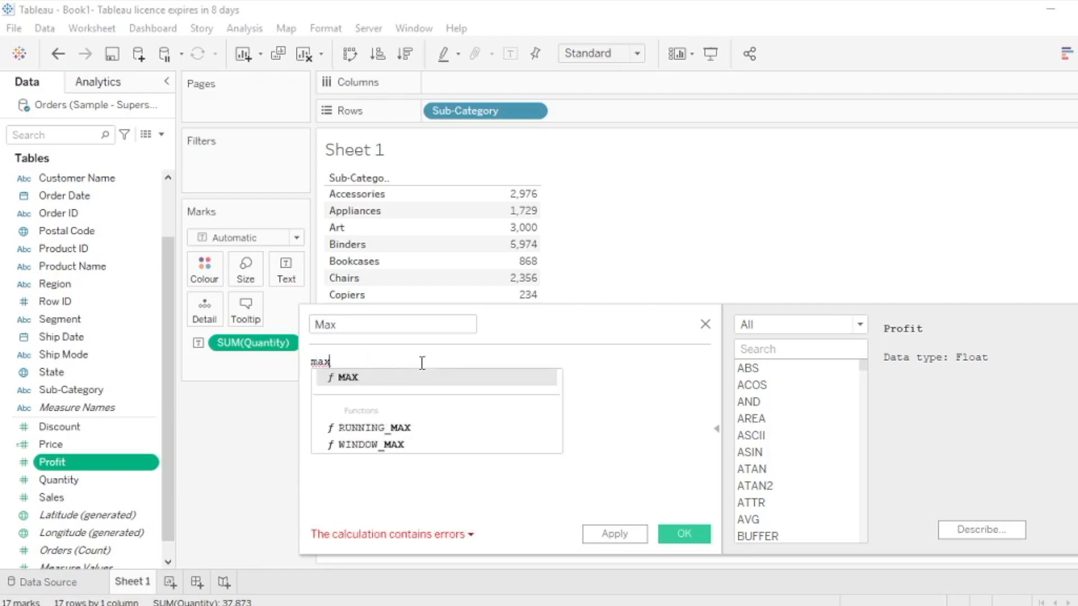
{"action": "key", "text": "Return"}
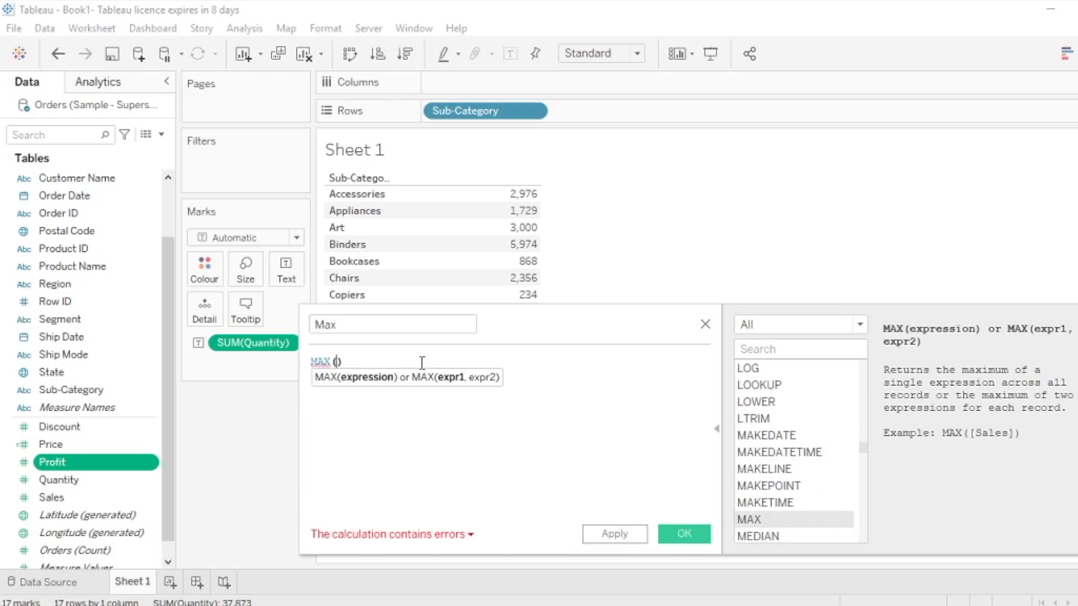
{"action": "type", "text": "q"}
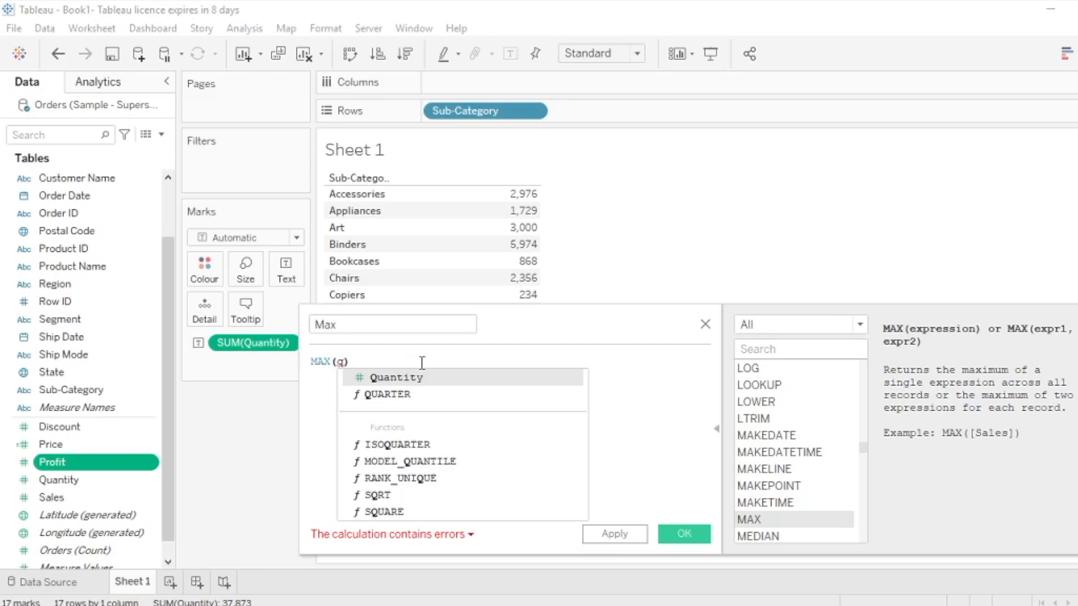
{"action": "key", "text": "Return"}
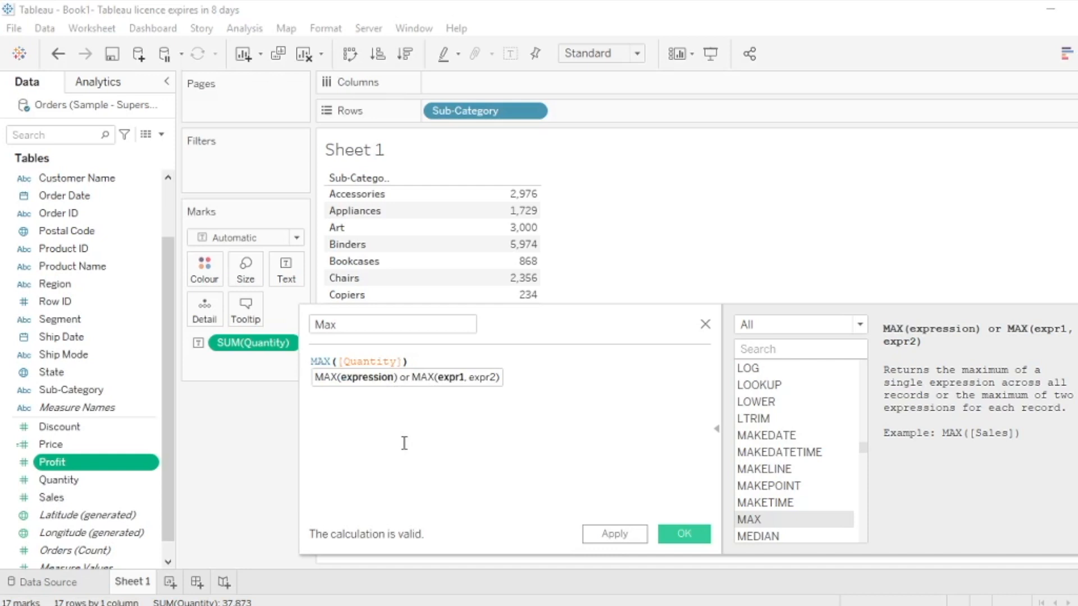
{"action": "left_click", "coordinate": [603, 537]}
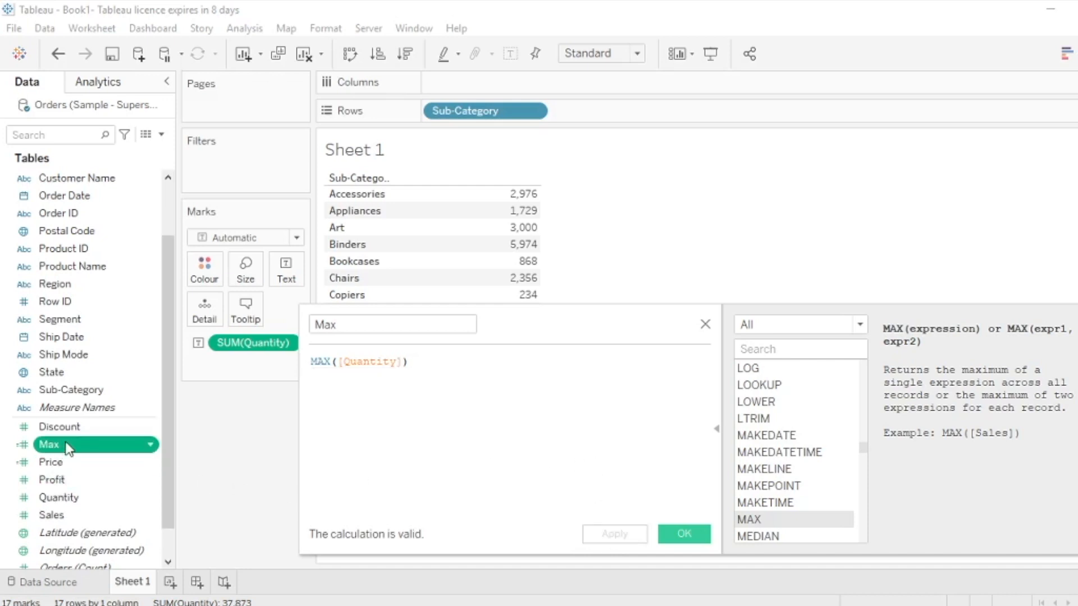
{"action": "left_click", "coordinate": [684, 536]}
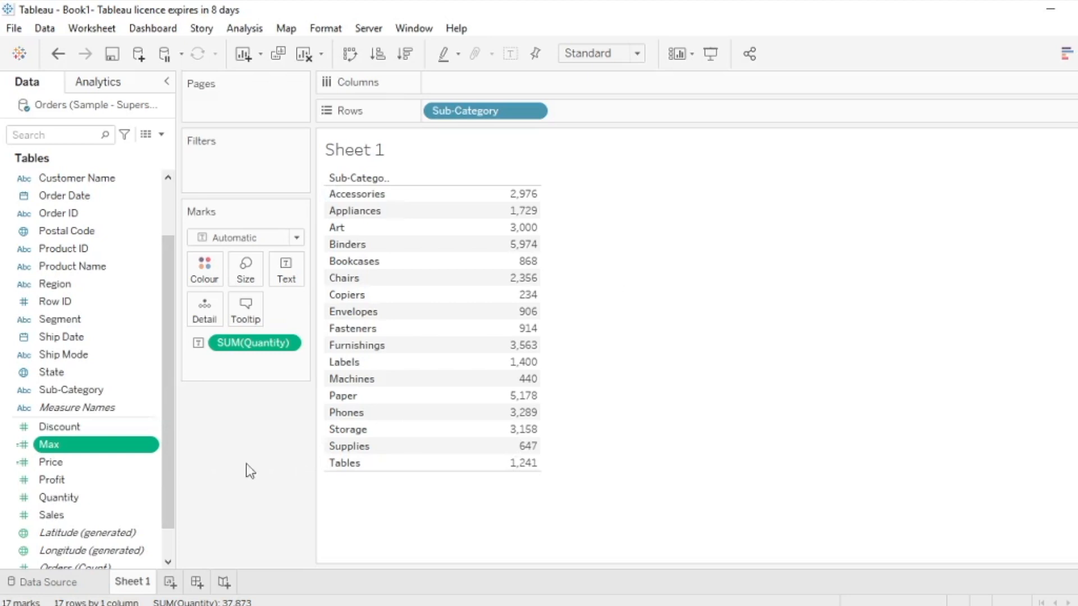
Start another calculated field from the Max field and name it Min
{"action": "right_click", "coordinate": [152, 446]}
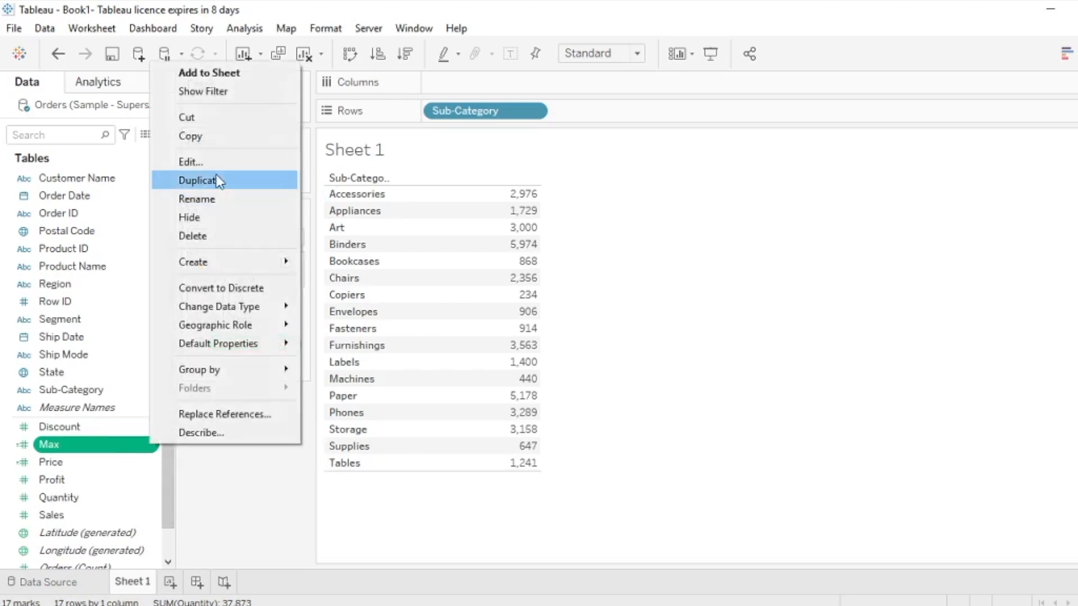
{"action": "mouse_move", "coordinate": [228, 261]}
{"action": "left_click", "coordinate": [385, 265]}
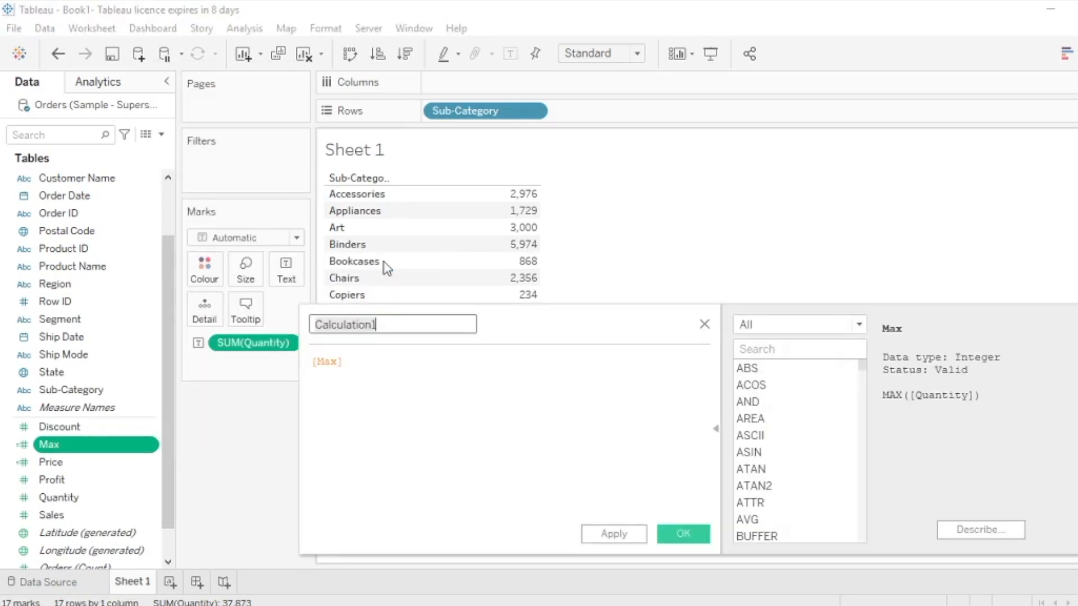
{"action": "type", "text": "Min"}
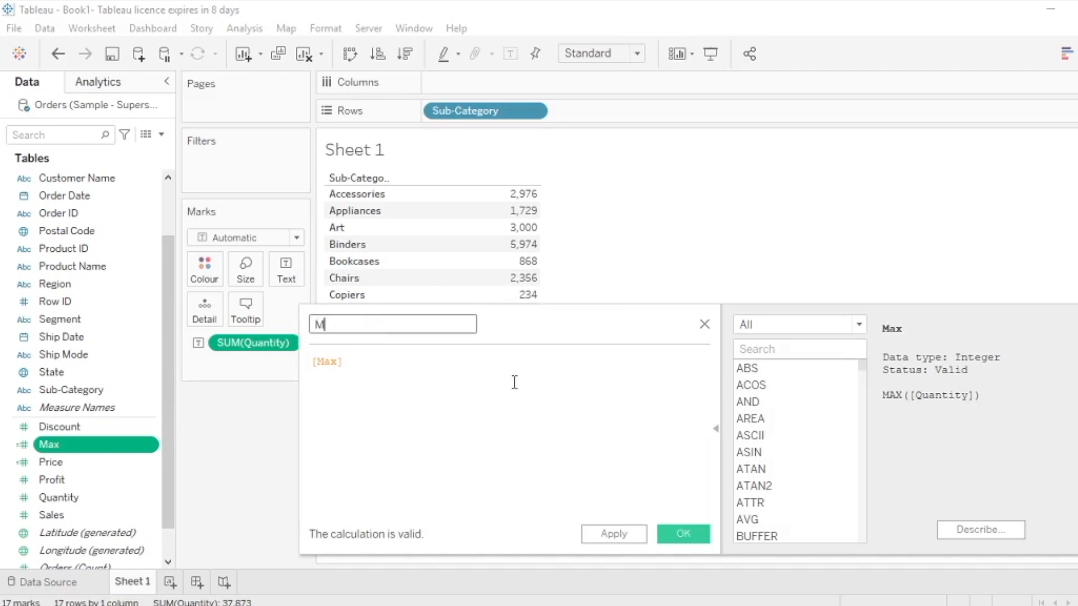
Replace the Min field's formula with MIN([Quantity]), apply it and close the calculation editor
{"action": "key", "text": "Tab"}
{"action": "type", "text": "min"}
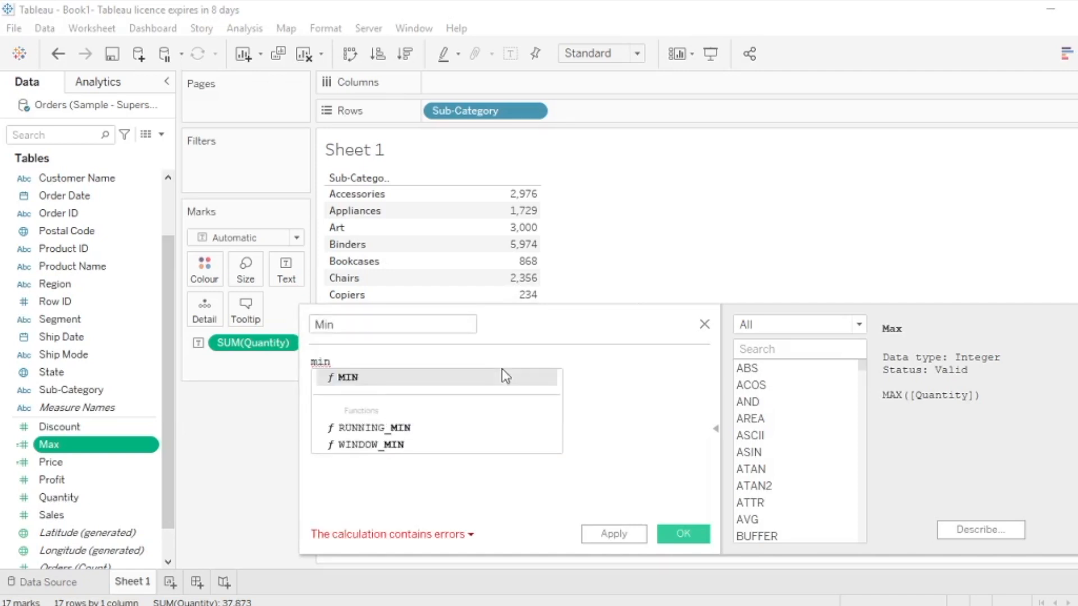
{"action": "key", "text": "Return"}
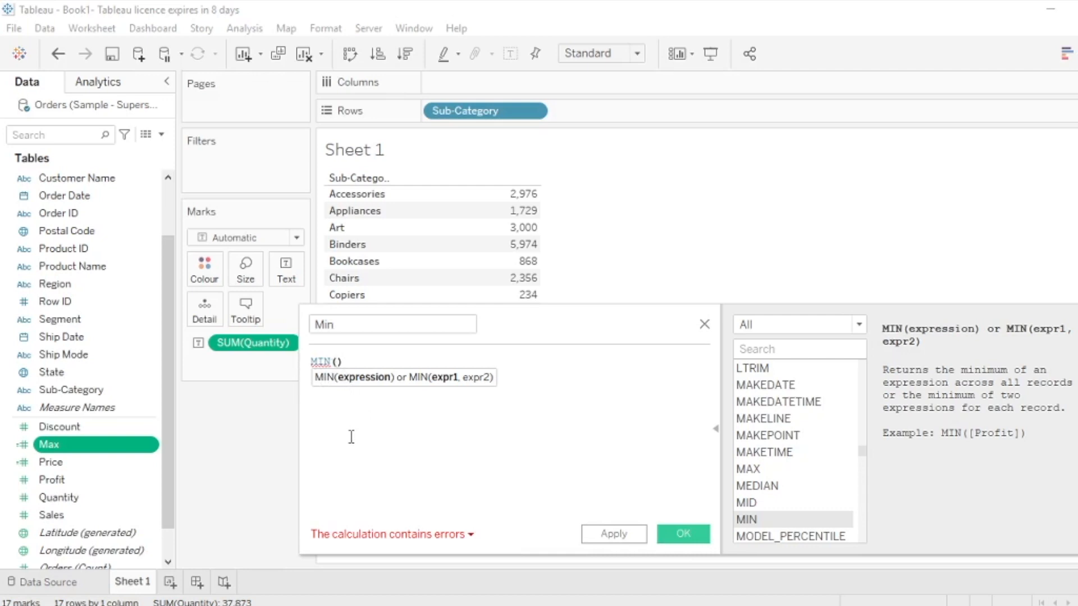
{"action": "type", "text": "q"}
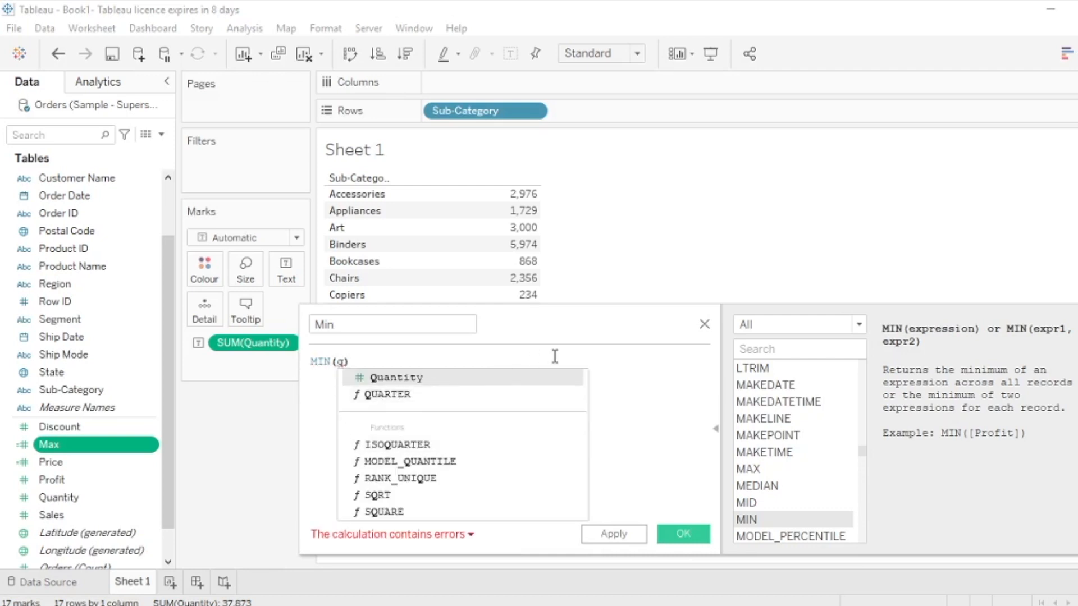
{"action": "key", "text": "Return"}
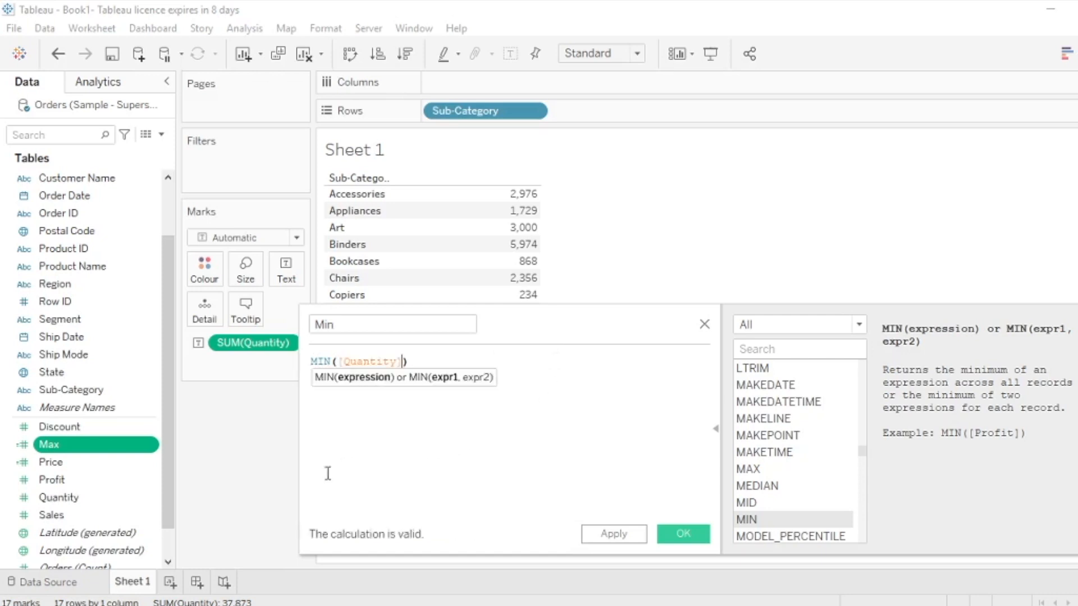
{"action": "left_click", "coordinate": [427, 362]}
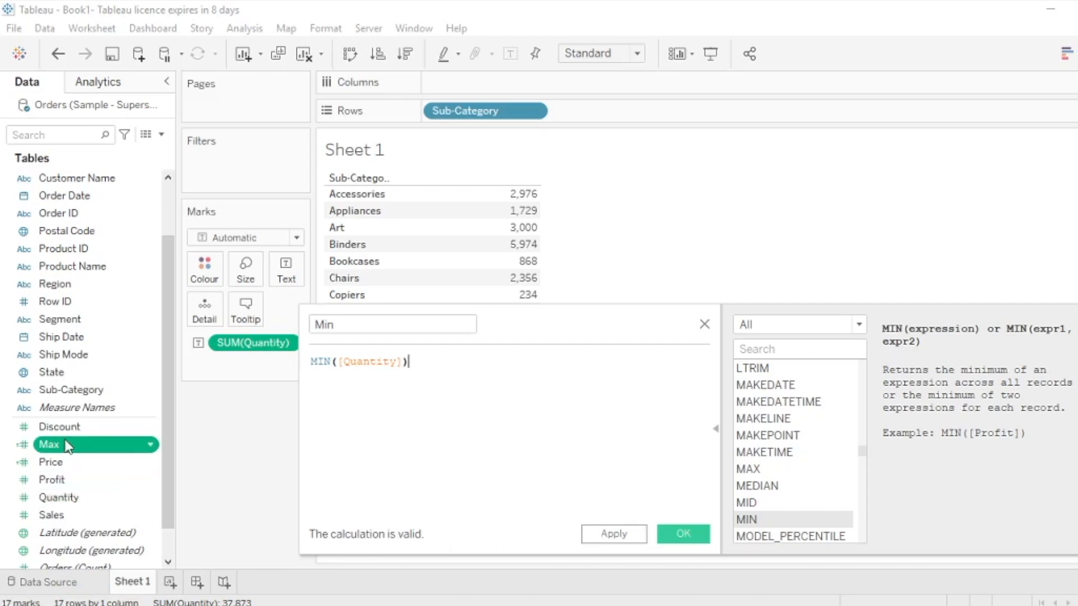
{"action": "left_click", "coordinate": [624, 534]}
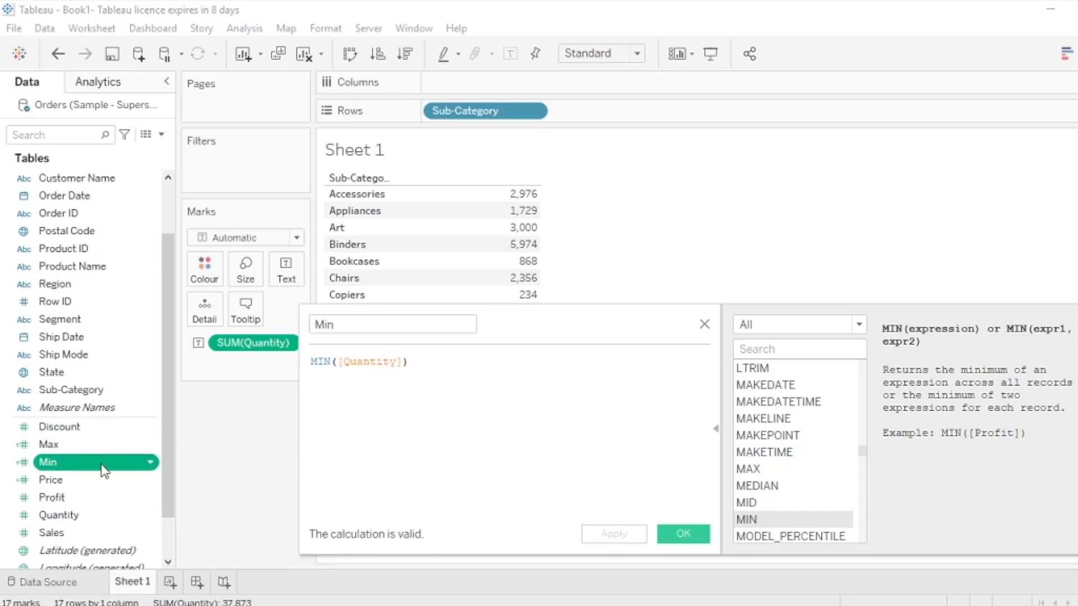
{"action": "left_click", "coordinate": [683, 533]}
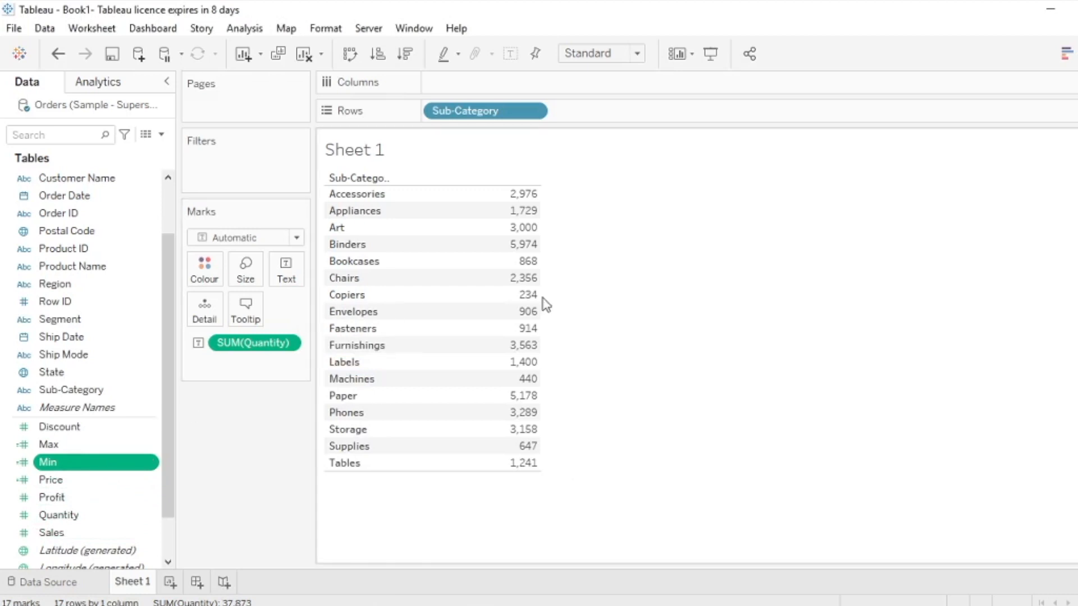
Add the Min and Max fields to the Sub-Category table as columns before Quantity
{"action": "left_click_drag", "start_coordinate": [89, 465], "coordinate": [471, 307]}
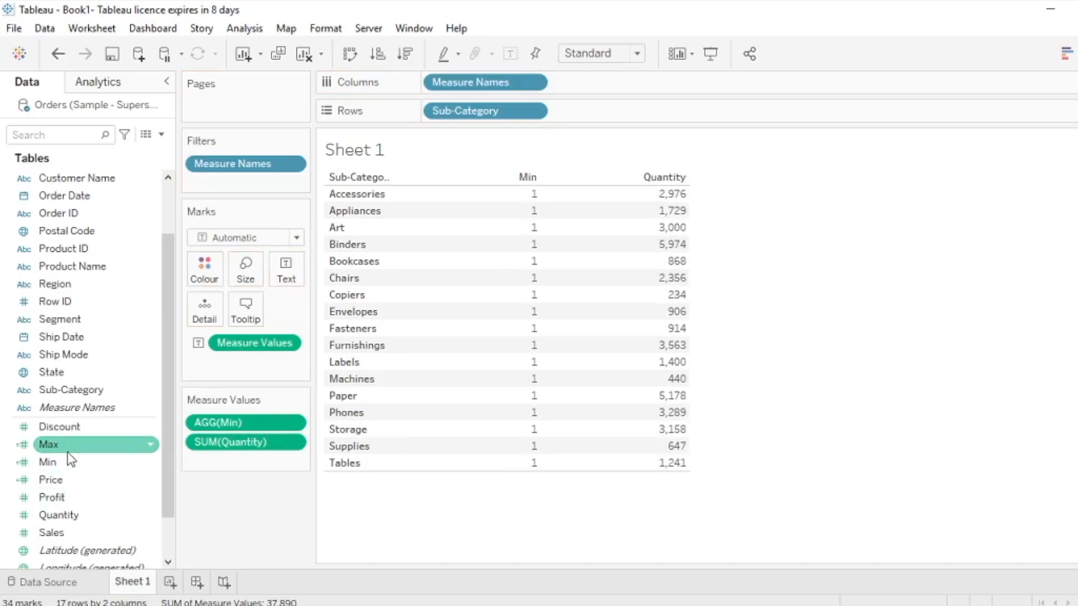
{"action": "left_click_drag", "start_coordinate": [72, 446], "coordinate": [513, 250]}
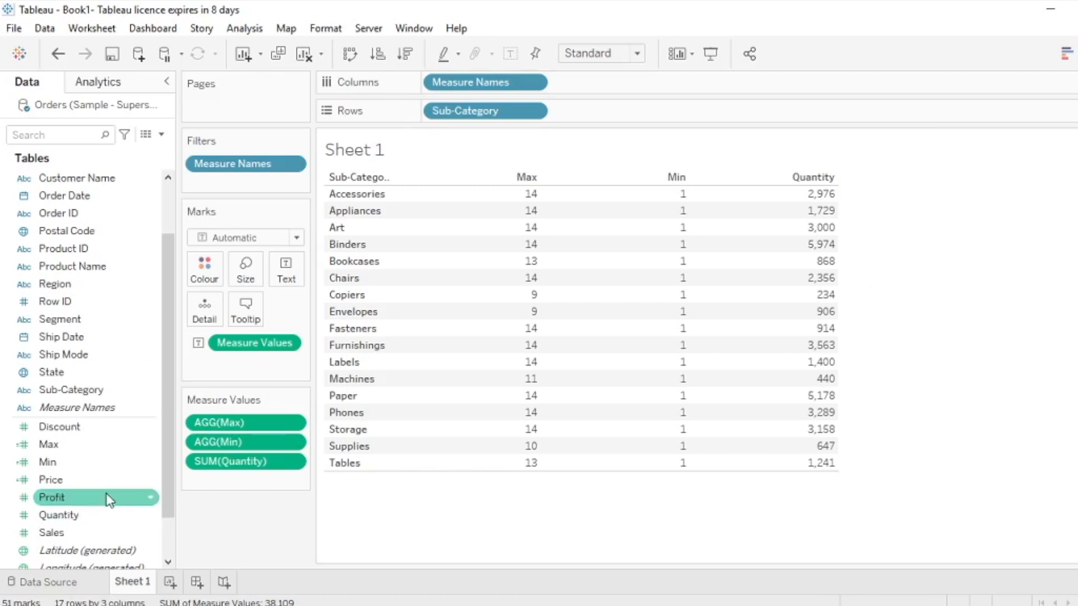
Open a new calculated field based on Profit
{"action": "left_click", "coordinate": [150, 497]}
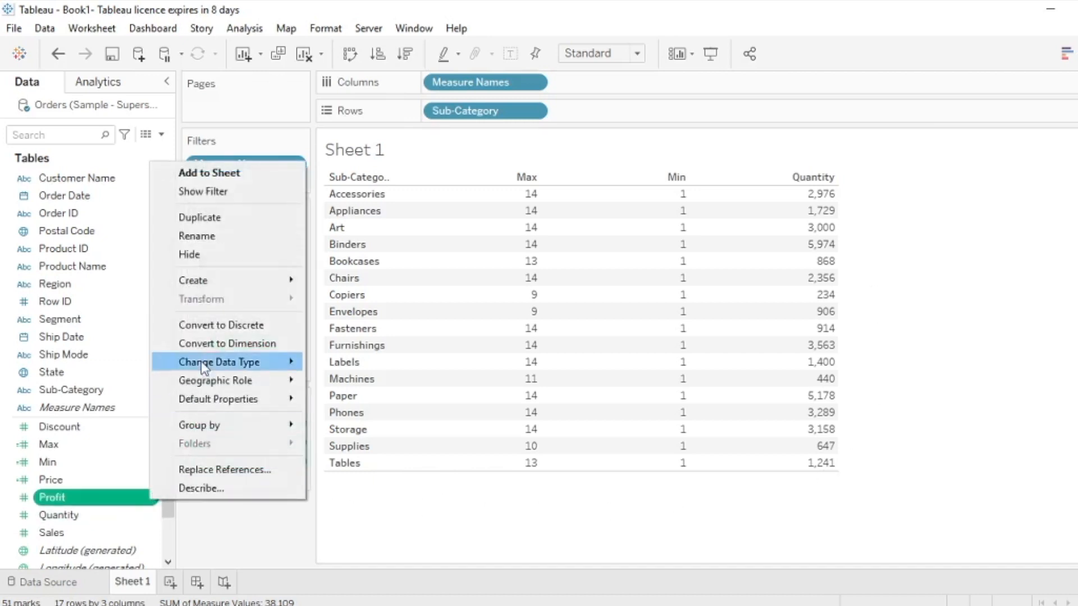
{"action": "mouse_move", "coordinate": [226, 280]}
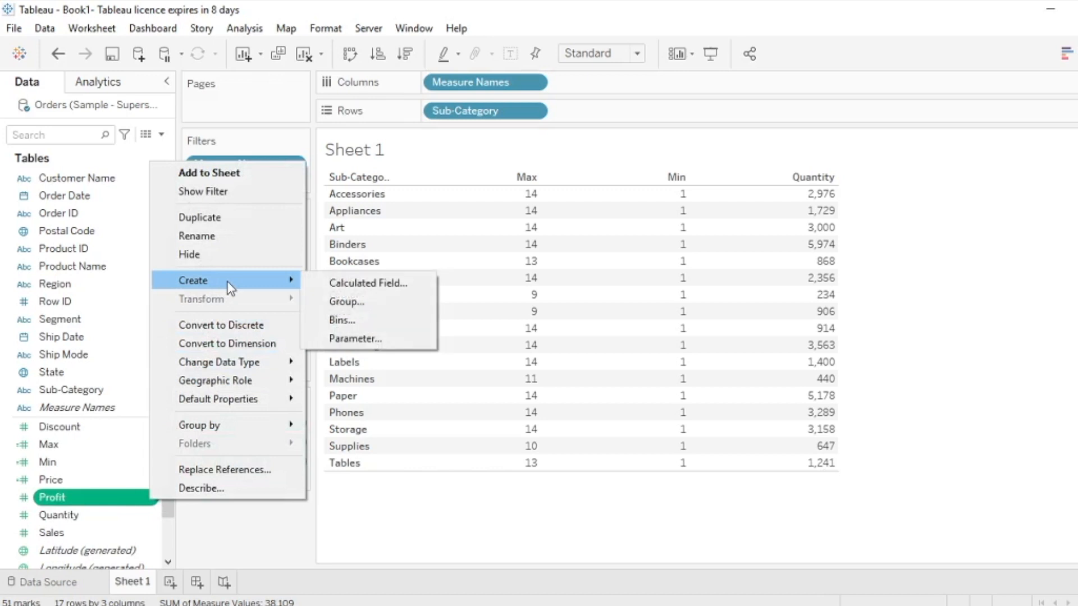
{"action": "left_click", "coordinate": [361, 283]}
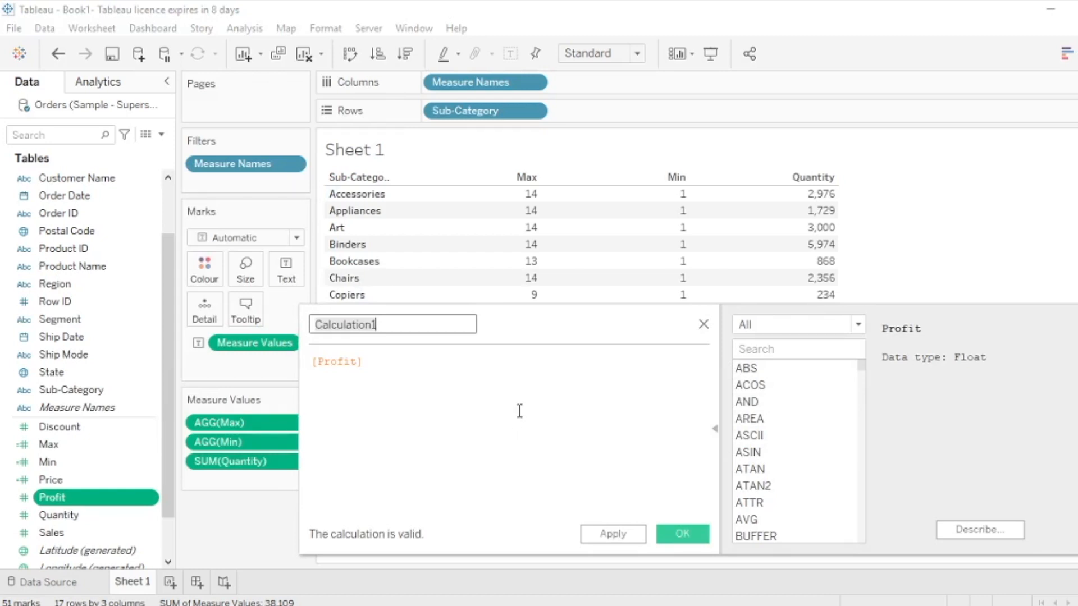
Replace [Profit] in the new calculation's formula with an empty CEILING function to show its description
{"action": "key", "text": "Tab"}
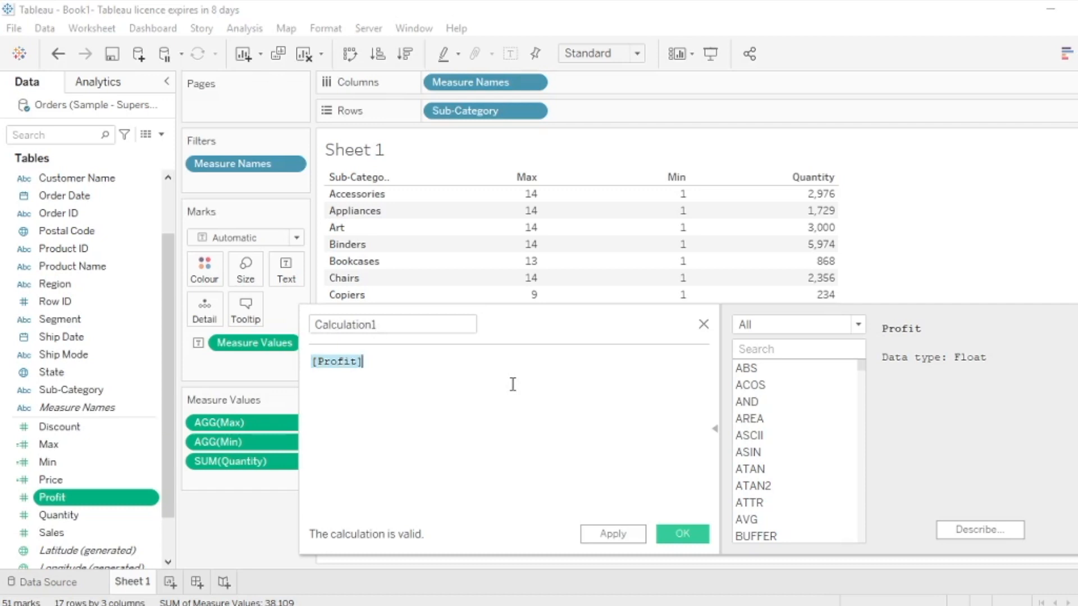
{"action": "type", "text": "c"}
{"action": "key", "text": "Down"}
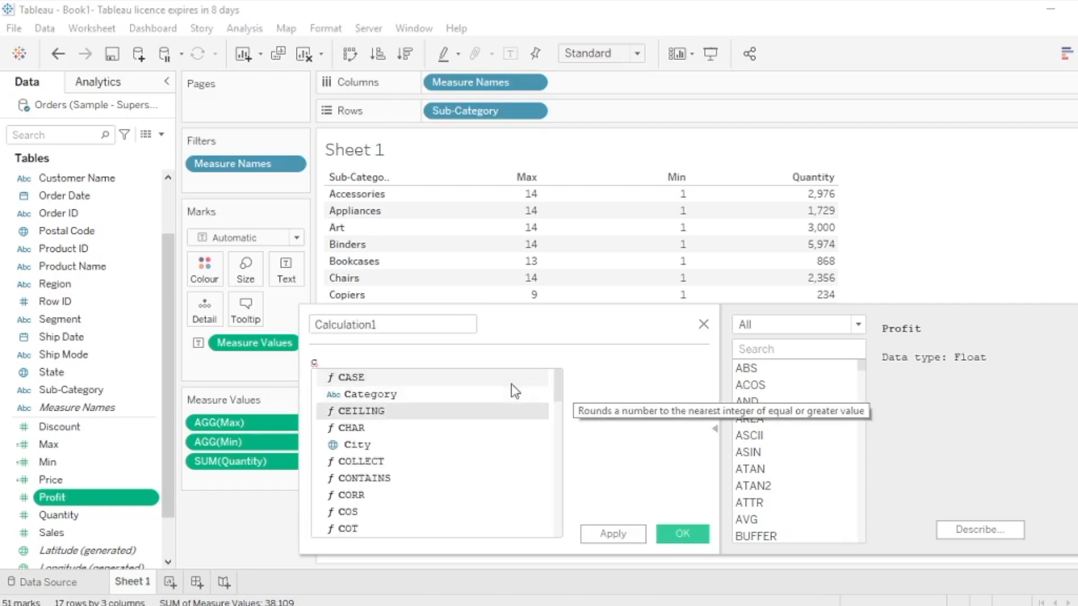
{"action": "key", "text": "Return"}
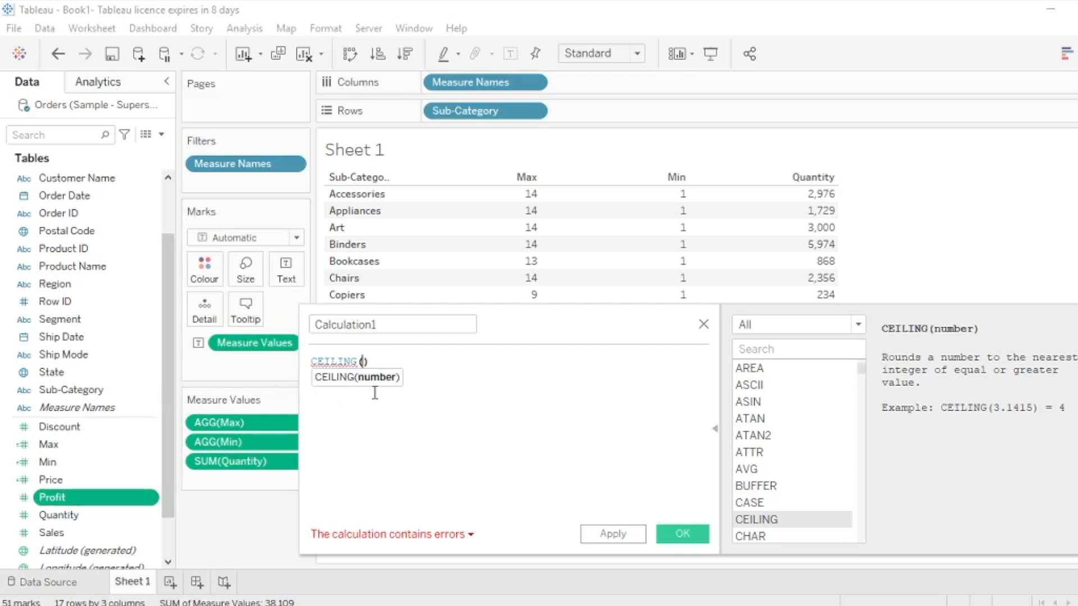
Clear the formula, insert an empty FLOOR function instead, and save the calculated field under its default name
{"action": "key", "text": "ctrl+a"}
{"action": "key", "text": "BackSpace"}
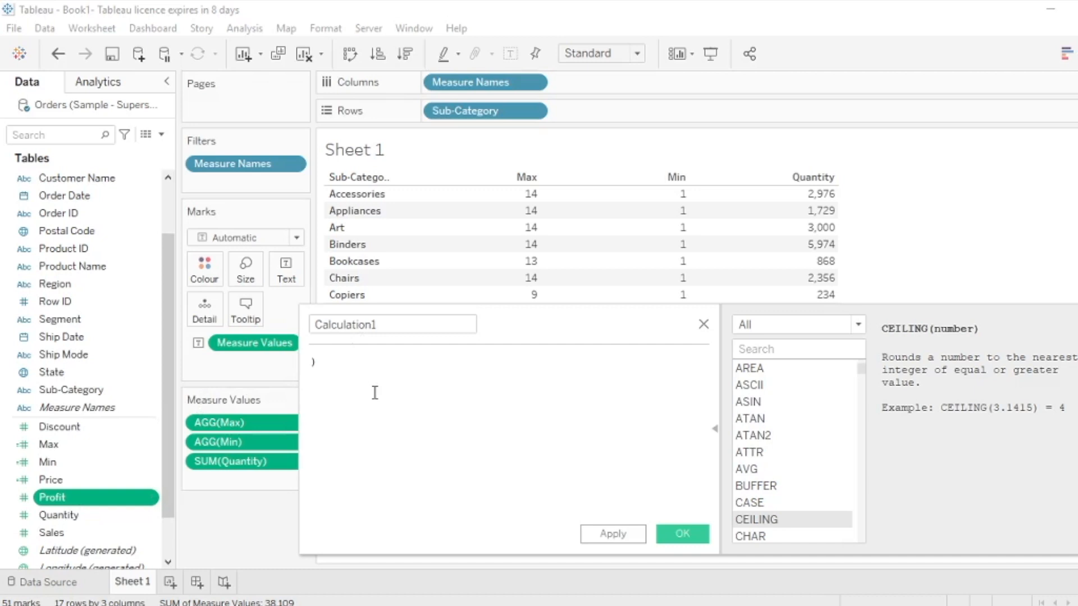
{"action": "type", "text": "FL"}
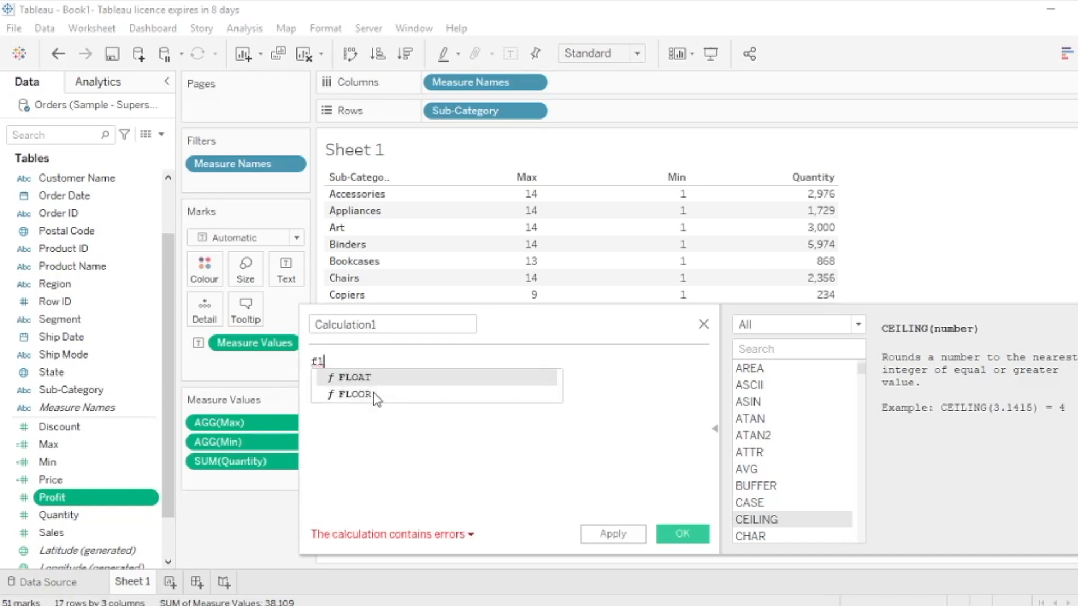
{"action": "left_click", "coordinate": [373, 392]}
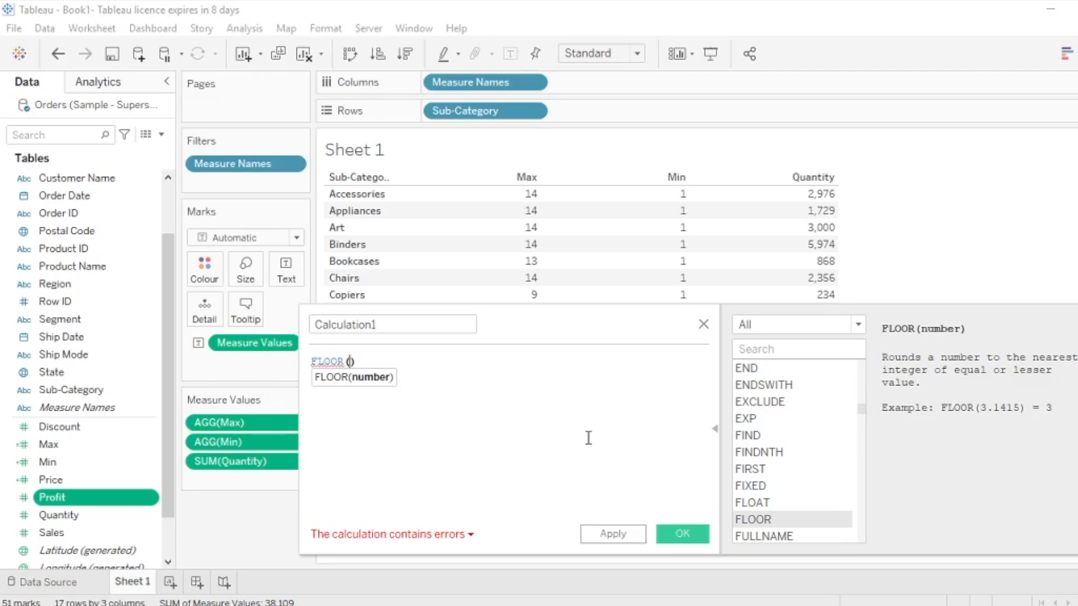
{"action": "left_click", "coordinate": [684, 531]}
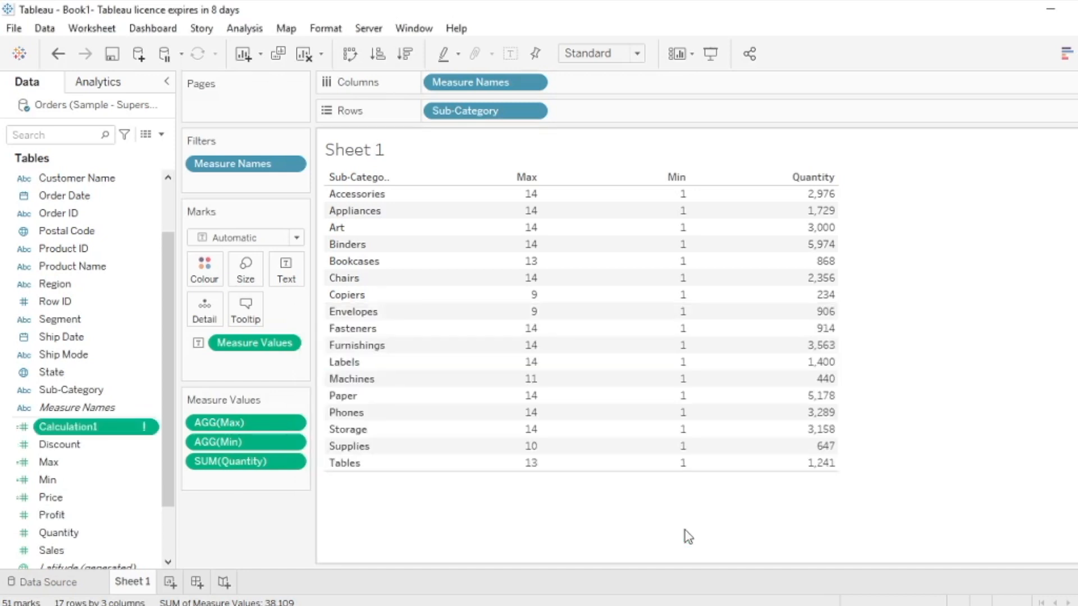